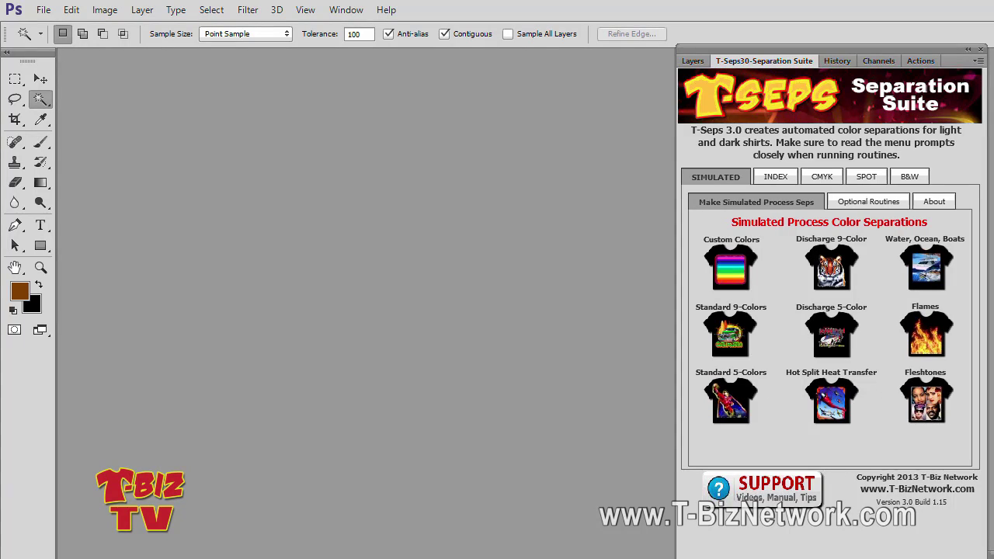
Step: Open Team-Screen-Black.eps from the ScreenTeam-SpotColor folder
{"action": "left_click", "coordinate": [44, 9]}
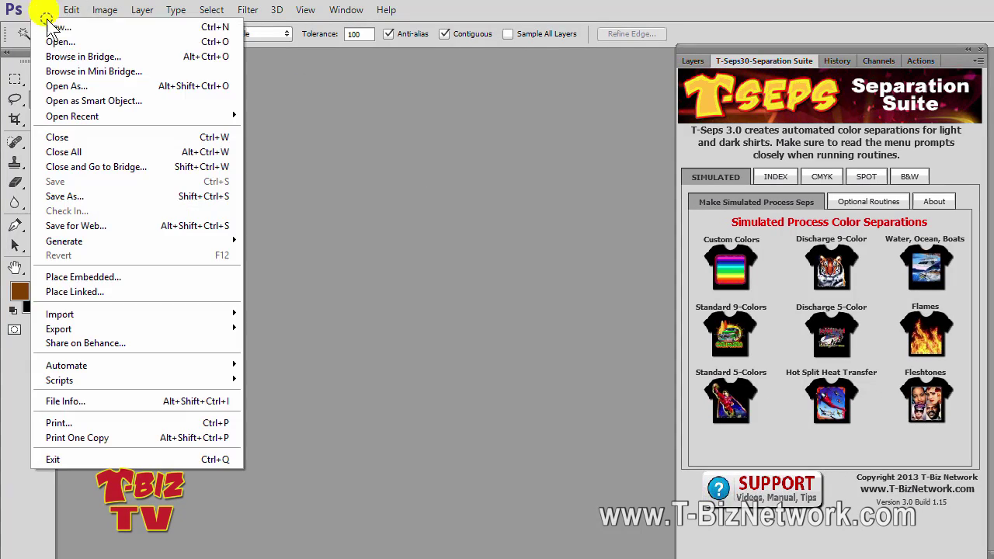
{"action": "left_click", "coordinate": [67, 39]}
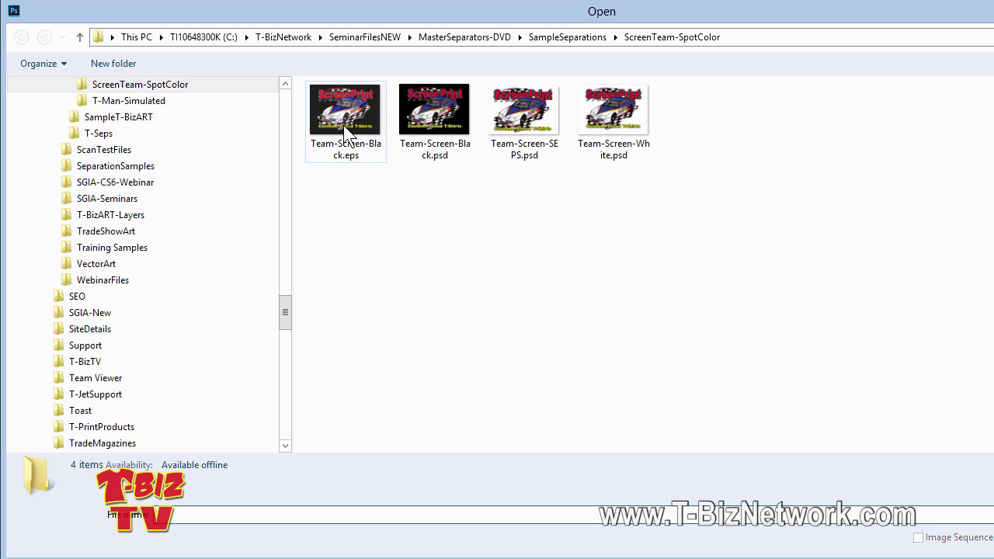
{"action": "left_click", "coordinate": [348, 119]}
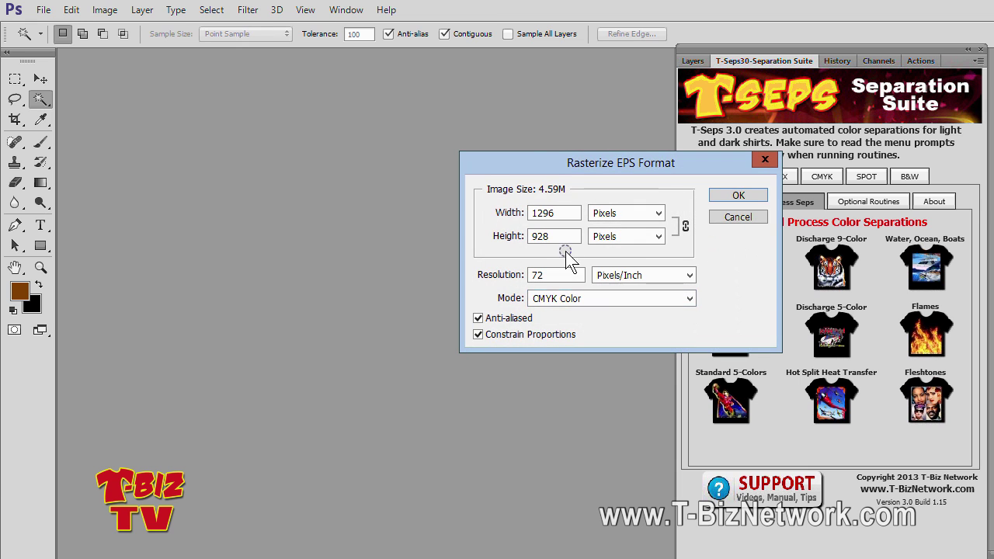
Step: Rasterize the EPS at 300 ppi in RGB Color with Anti-aliased unchecked
{"action": "left_click_drag", "start_coordinate": [528, 168], "coordinate": [315, 111]}
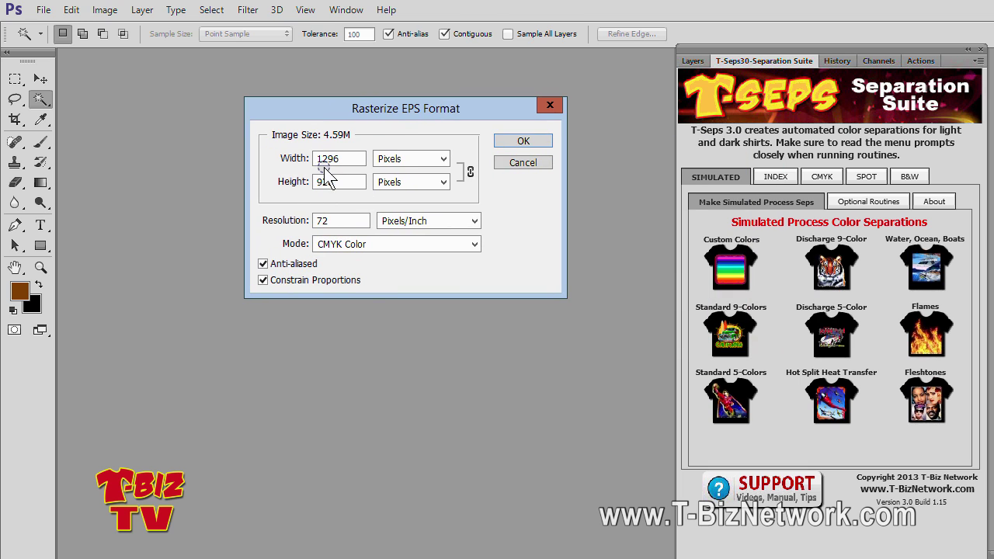
{"action": "double_click", "coordinate": [351, 220]}
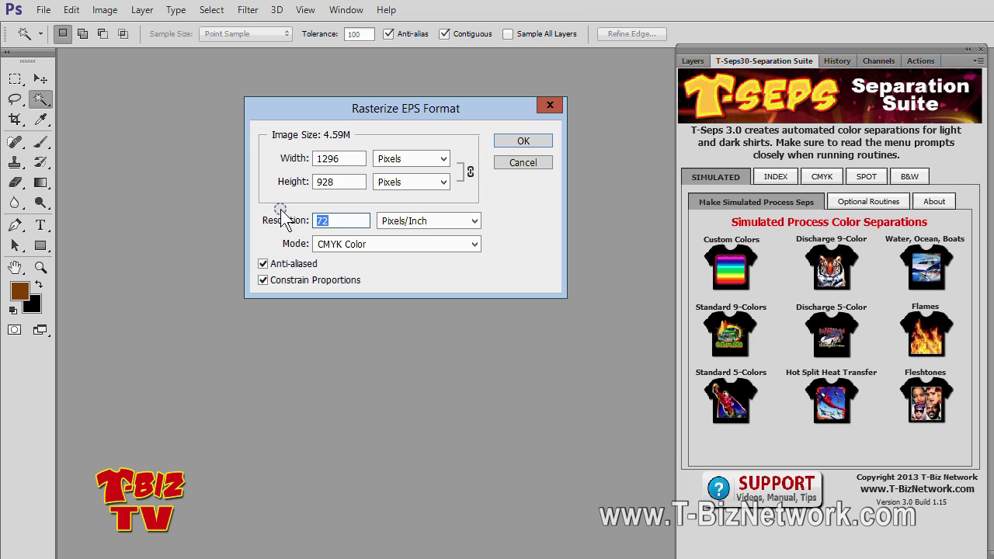
{"action": "type", "text": "300"}
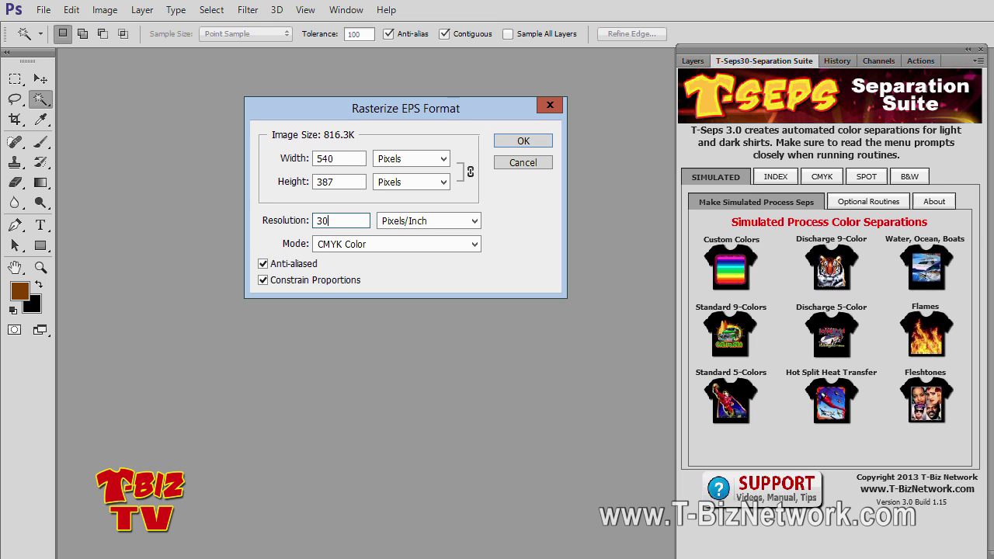
{"action": "left_click", "coordinate": [435, 243]}
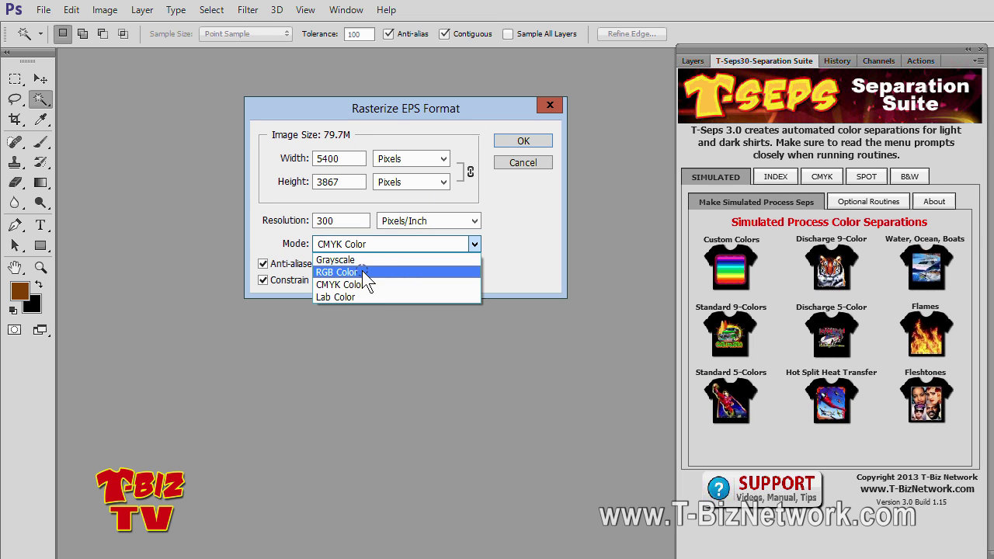
{"action": "left_click", "coordinate": [364, 272]}
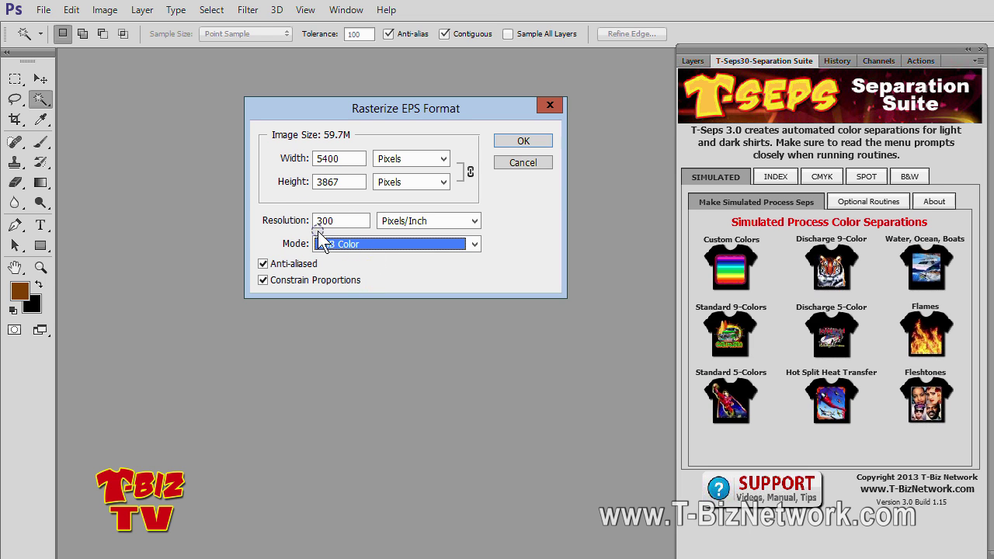
{"action": "left_click", "coordinate": [262, 265]}
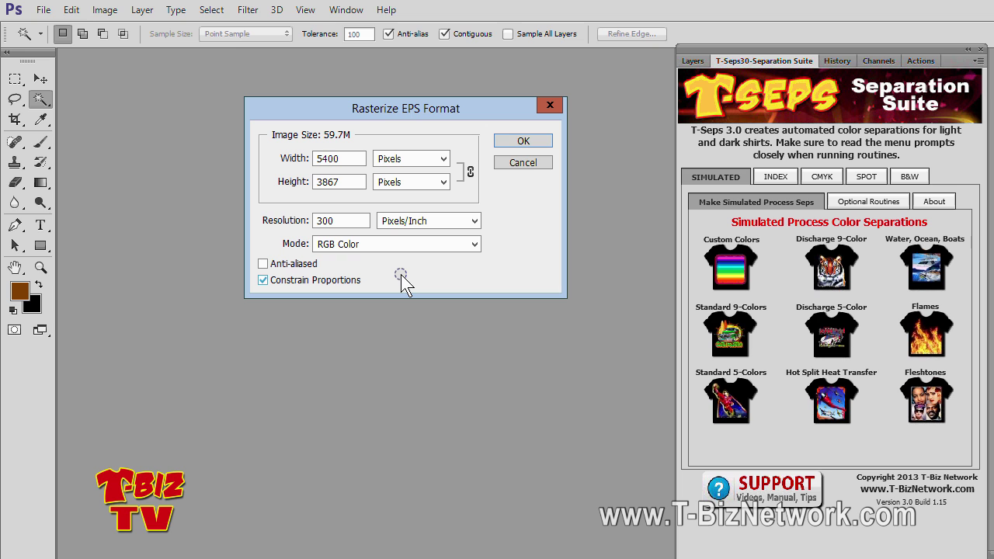
{"action": "left_click", "coordinate": [525, 140]}
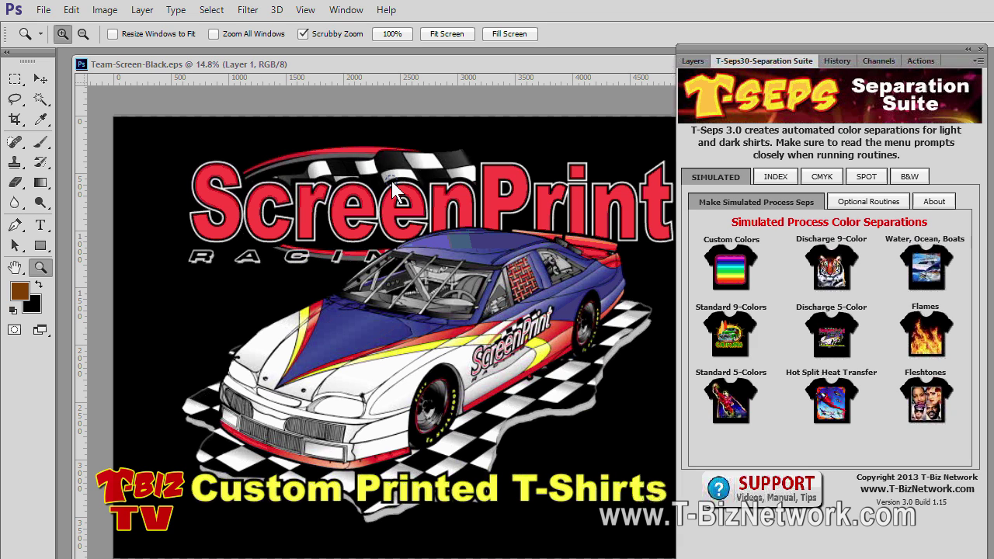
Step: Zoom into the hood stripes to see their jagged edges, then float the document window
{"action": "left_click", "coordinate": [47, 262]}
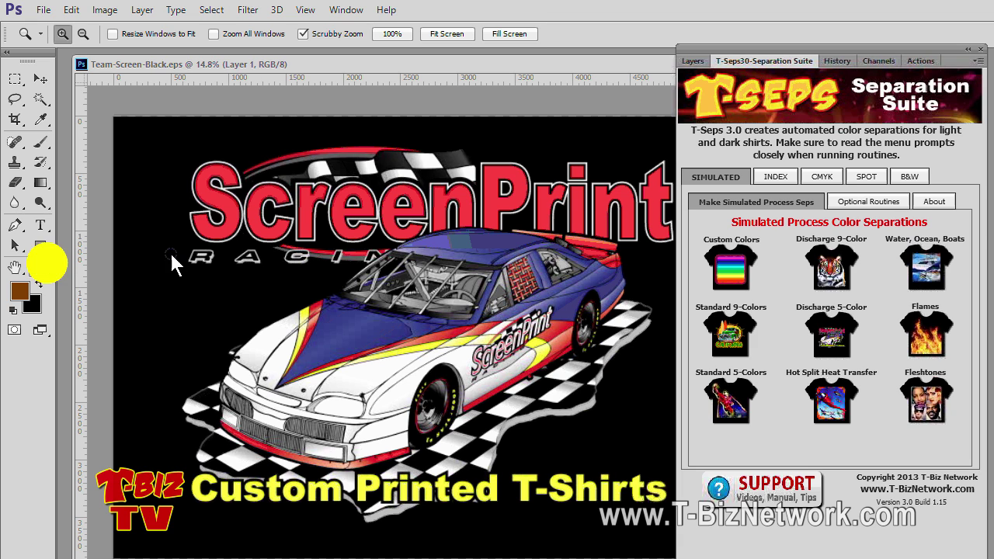
{"action": "left_click", "coordinate": [284, 443]}
{"action": "left_click_drag", "start_coordinate": [345, 433], "coordinate": [221, 300]}
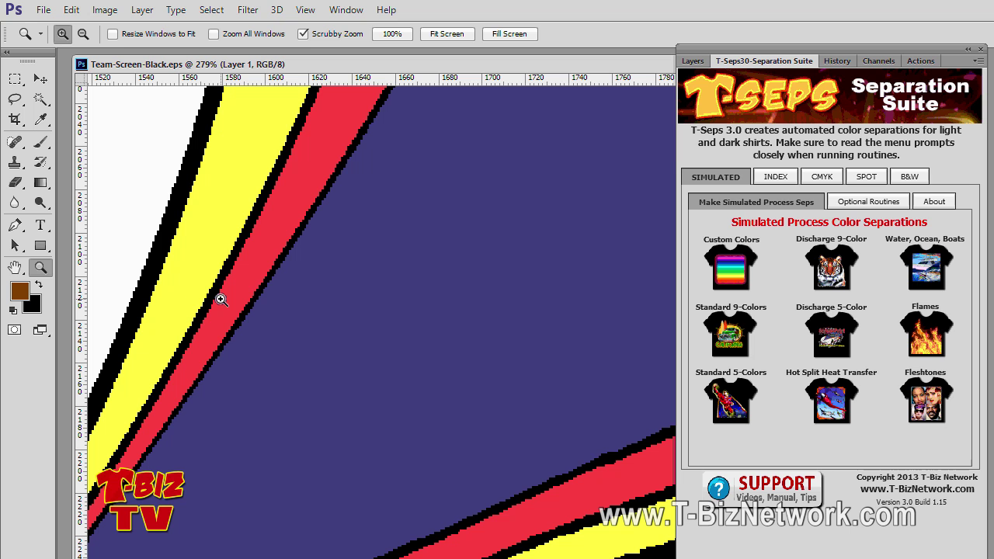
{"action": "mouse_move", "coordinate": [240, 282]}
{"action": "left_mouse_down"}
{"action": "mouse_move", "coordinate": [266, 355]}
{"action": "mouse_move", "coordinate": [241, 288]}
{"action": "mouse_move", "coordinate": [290, 360]}
{"action": "mouse_move", "coordinate": [187, 226]}
{"action": "left_mouse_up"}
{"action": "left_click_drag", "start_coordinate": [408, 72], "coordinate": [216, 84]}
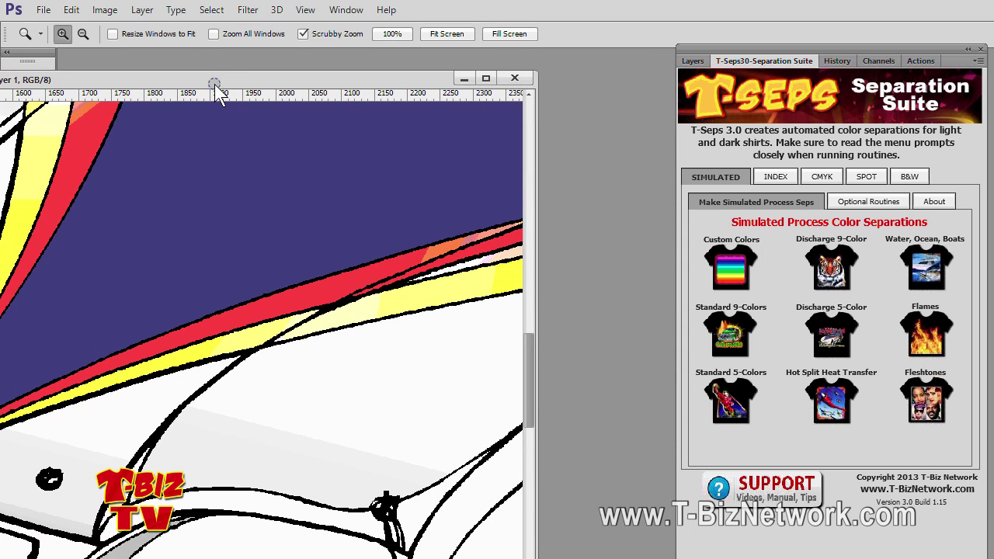
Step: Close the document without saving and reopen Team-Screen-Black.eps
{"action": "left_click", "coordinate": [514, 79]}
{"action": "left_click", "coordinate": [625, 262]}
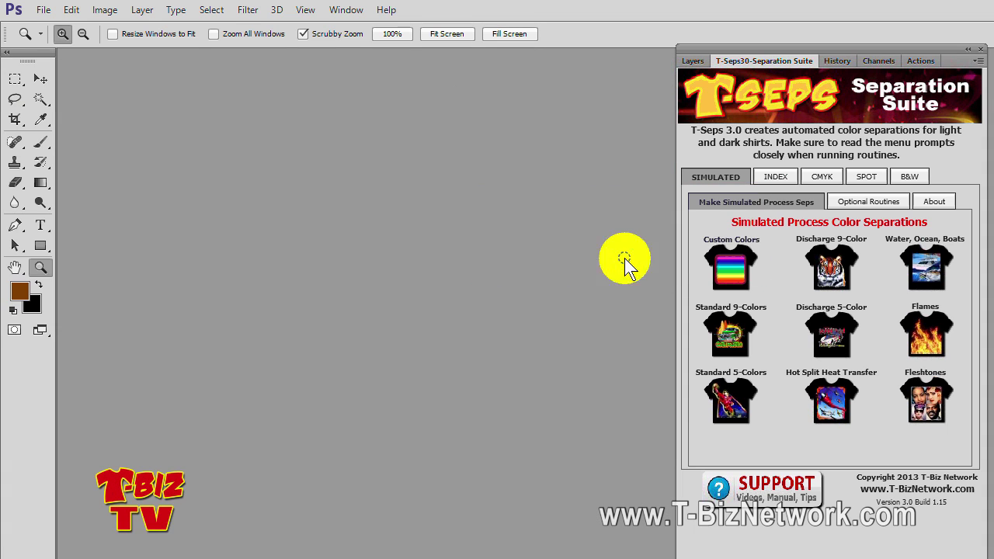
{"action": "left_click", "coordinate": [41, 10]}
{"action": "left_click", "coordinate": [60, 37]}
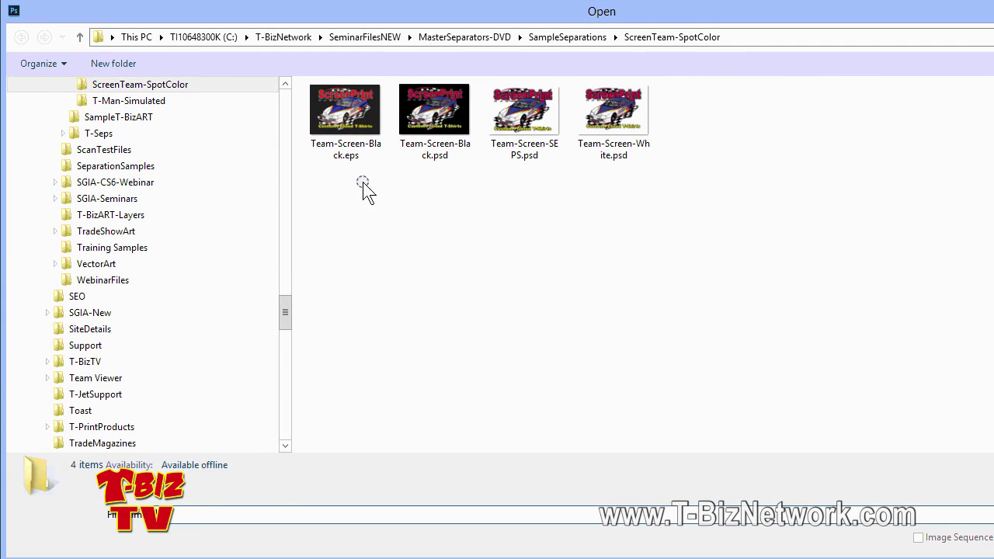
{"action": "double_click", "coordinate": [422, 117]}
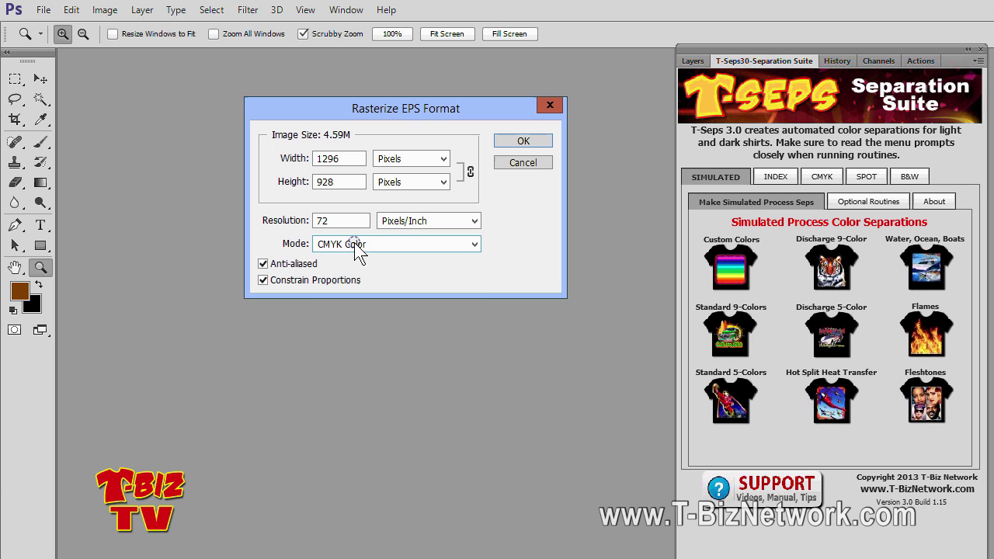
Step: Rasterize it in RGB Color at 72 ppi with Anti-aliased left checked
{"action": "left_click", "coordinate": [354, 242]}
{"action": "left_click", "coordinate": [346, 268]}
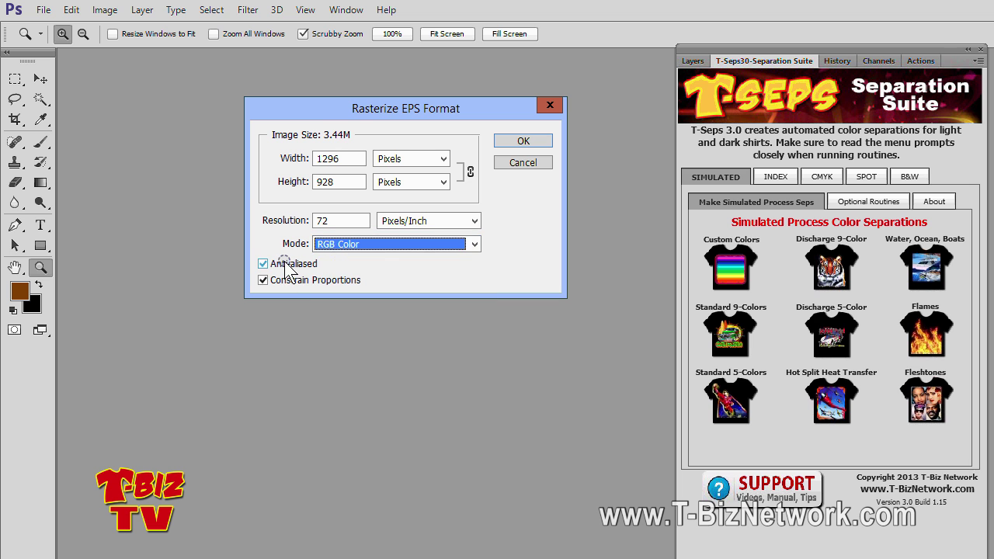
{"action": "left_click", "coordinate": [528, 142]}
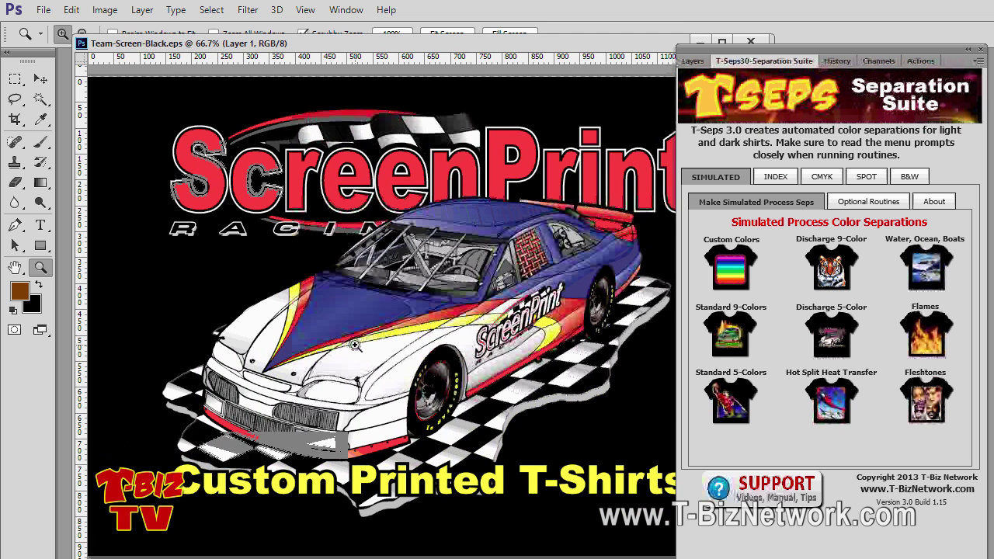
Step: Inspect the smooth stripe edges at 800%, fit the image on screen, and close it
{"action": "left_click_drag", "start_coordinate": [355, 344], "coordinate": [332, 352]}
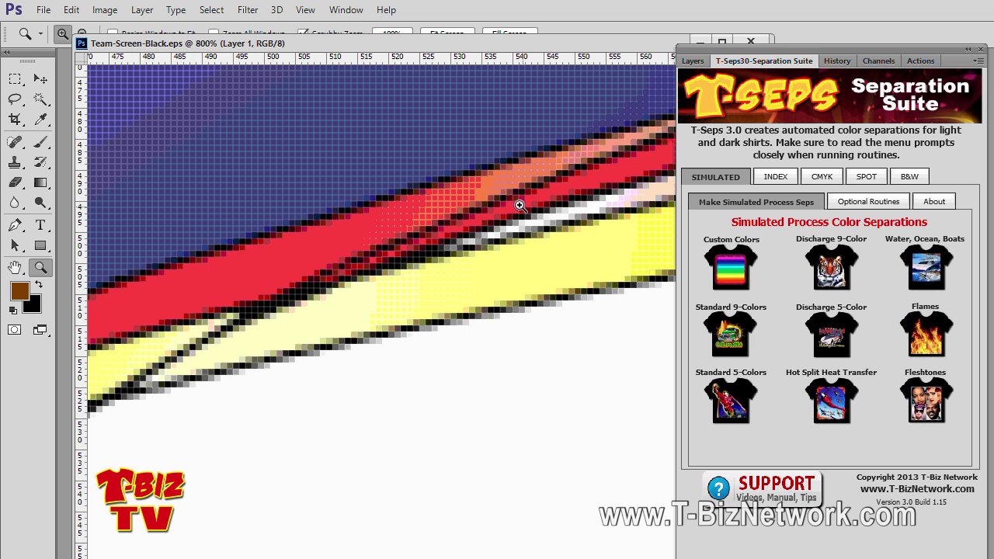
{"action": "right_click", "coordinate": [401, 188]}
{"action": "left_click", "coordinate": [440, 198]}
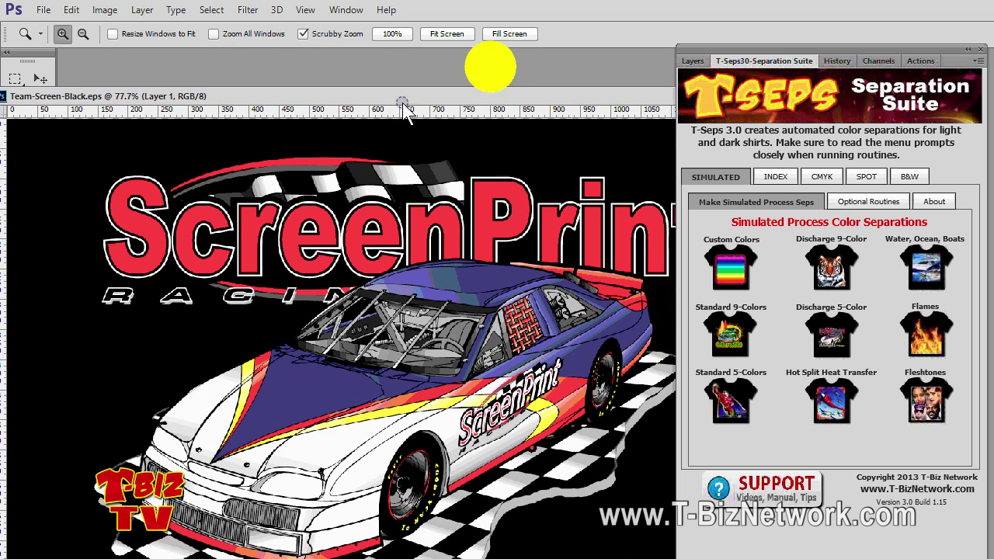
{"action": "left_click_drag", "start_coordinate": [489, 62], "coordinate": [435, 167]}
{"action": "left_click", "coordinate": [590, 161]}
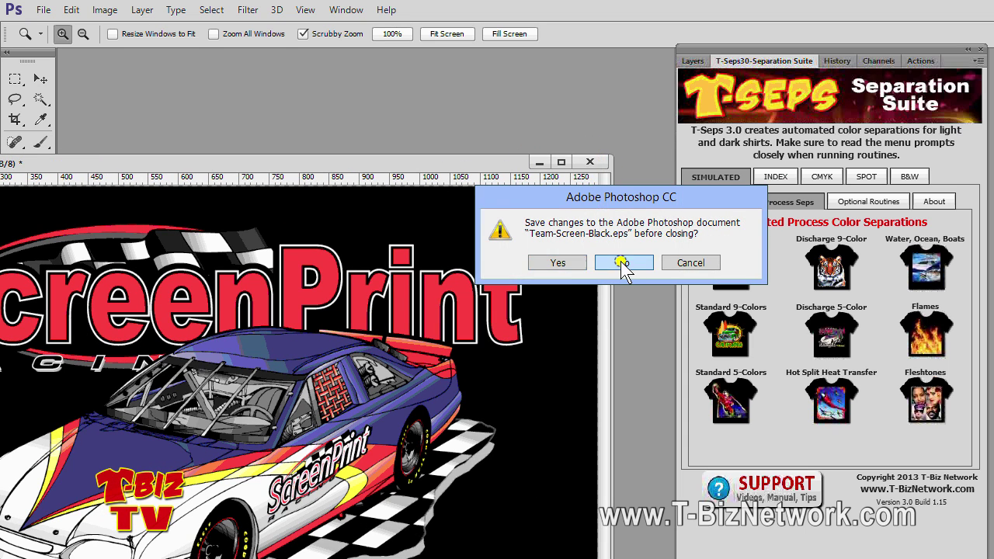
Step: Decline saving, then reopen Team-Screen-Black.eps
{"action": "left_click", "coordinate": [624, 265]}
{"action": "left_click", "coordinate": [42, 11]}
{"action": "left_click", "coordinate": [61, 40]}
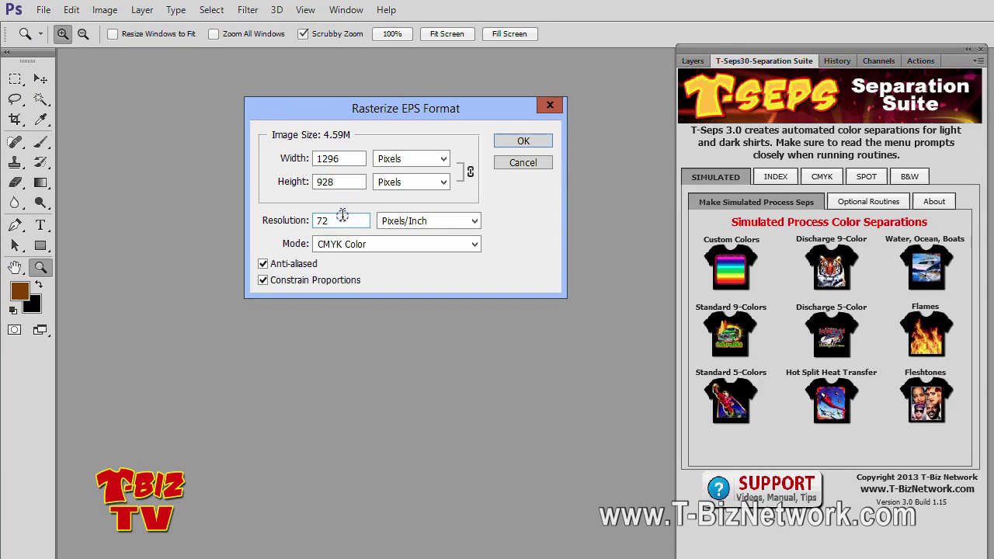
{"action": "double_click", "coordinate": [334, 221]}
Step: Rasterize at 300 ppi in RGB Color with anti-aliasing kept on
{"action": "type", "text": "300"}
{"action": "left_click", "coordinate": [355, 244]}
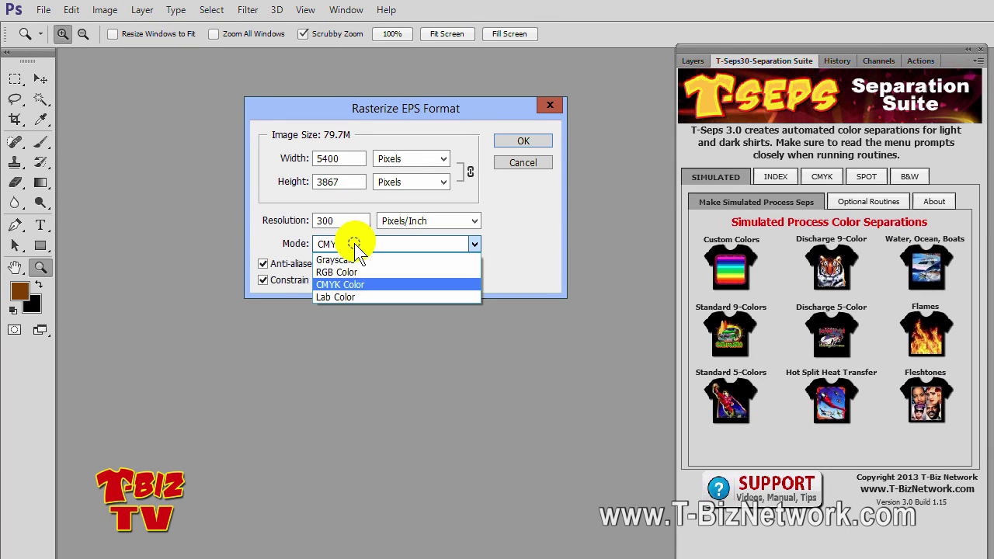
{"action": "left_click", "coordinate": [342, 271]}
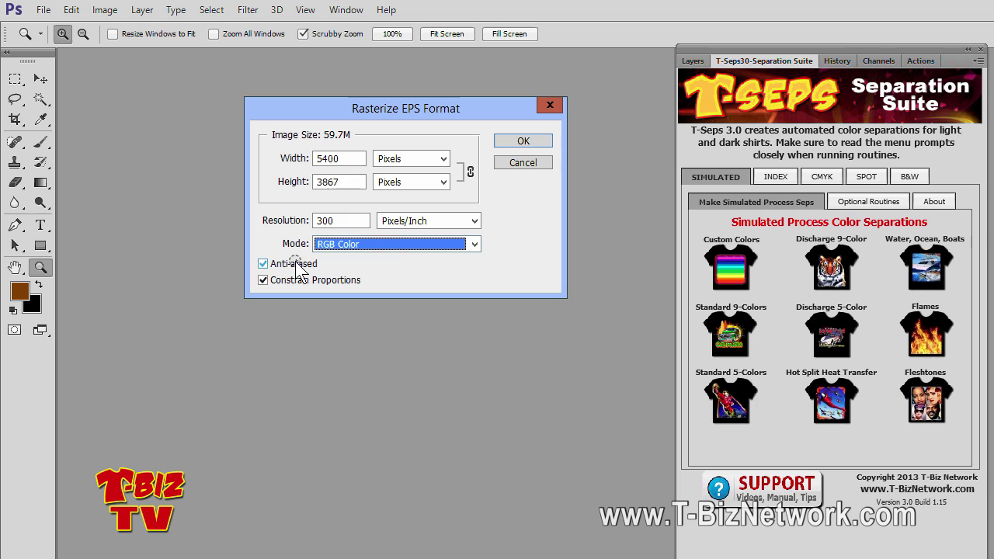
{"action": "left_click", "coordinate": [523, 142]}
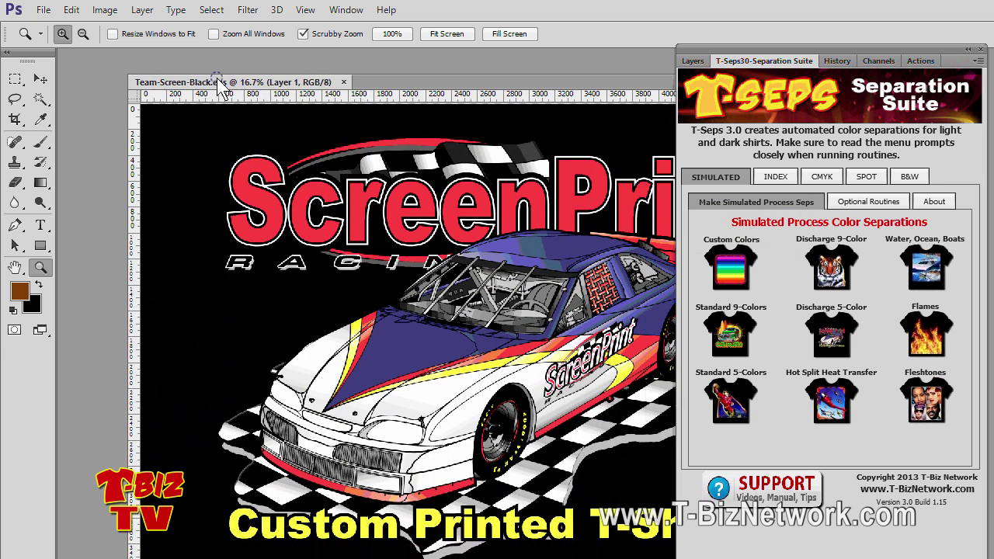
Step: Zoom into the red lettering, fit the design on screen, then magnify a hood outline to pixel level
{"action": "left_click_drag", "start_coordinate": [326, 214], "coordinate": [349, 306]}
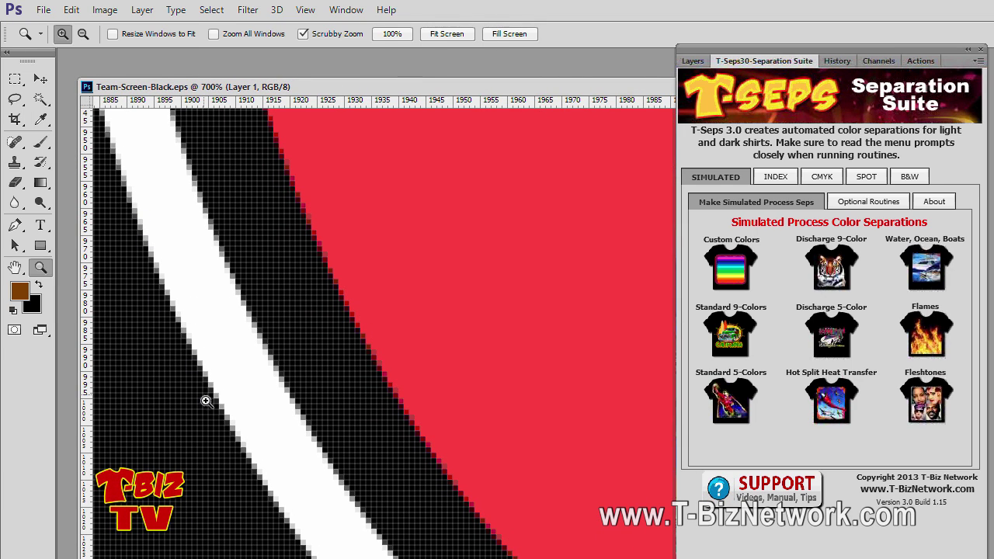
{"action": "right_click", "coordinate": [232, 373]}
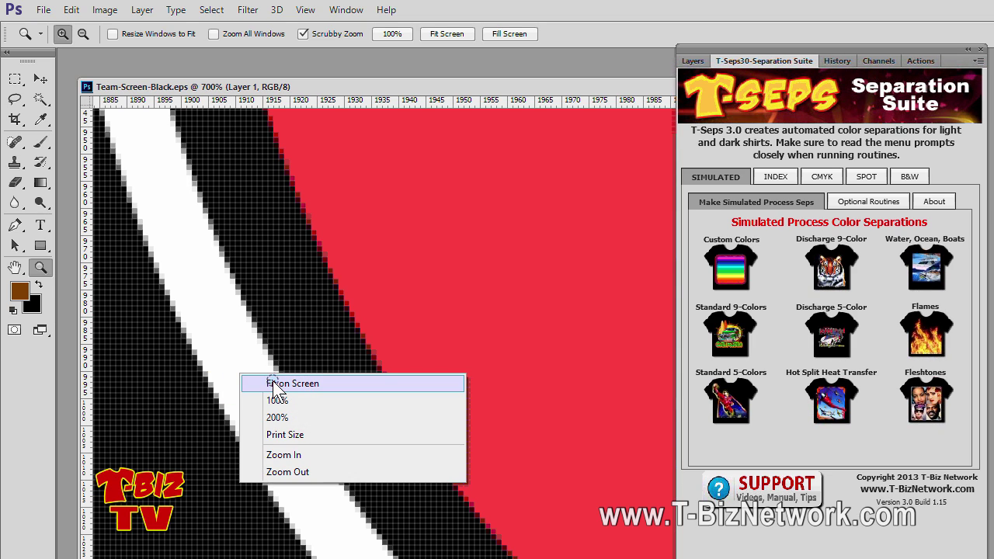
{"action": "left_click", "coordinate": [272, 381]}
{"action": "left_click_drag", "start_coordinate": [303, 425], "coordinate": [272, 423]}
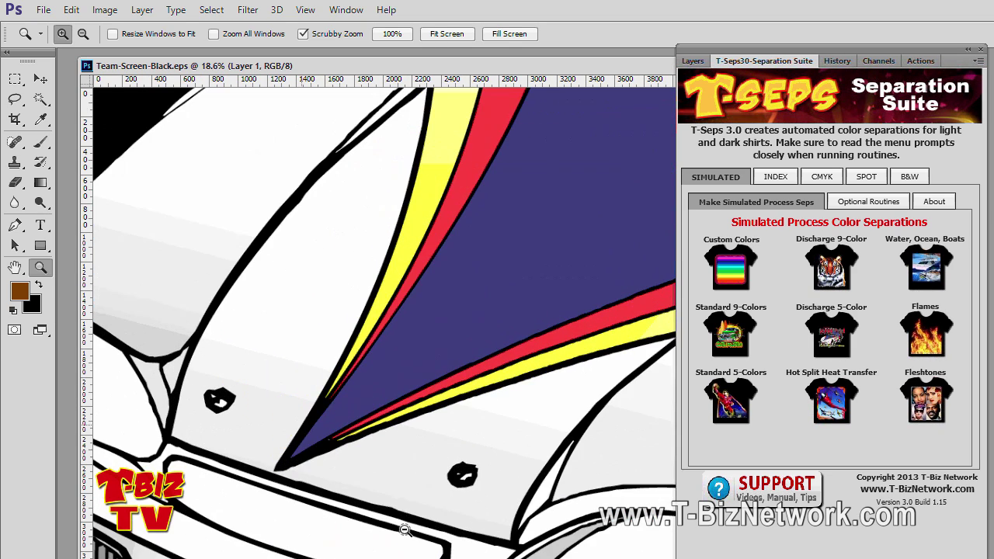
{"action": "mouse_move", "coordinate": [183, 297]}
{"action": "left_mouse_down"}
{"action": "mouse_move", "coordinate": [292, 445]}
{"action": "mouse_move", "coordinate": [275, 421]}
{"action": "left_mouse_up"}
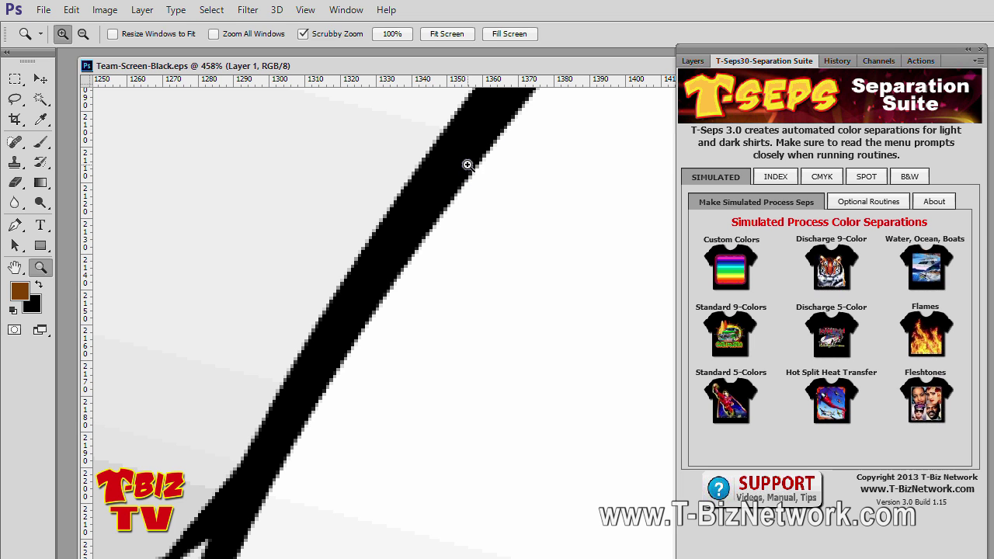
{"action": "right_click", "coordinate": [375, 269]}
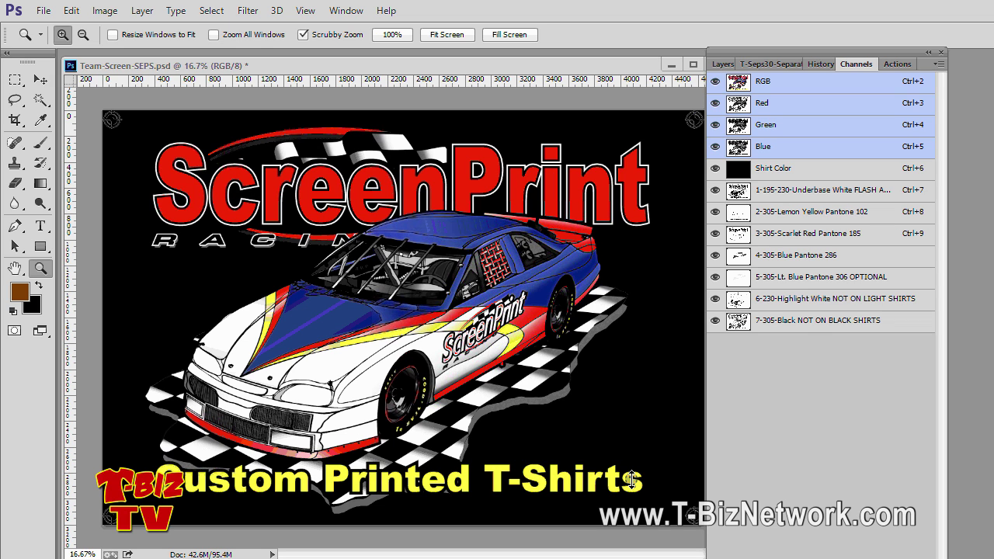
Step: Select the Magic Wand tool and toggle its Anti-alias option in the options bar
{"action": "left_click", "coordinate": [39, 103]}
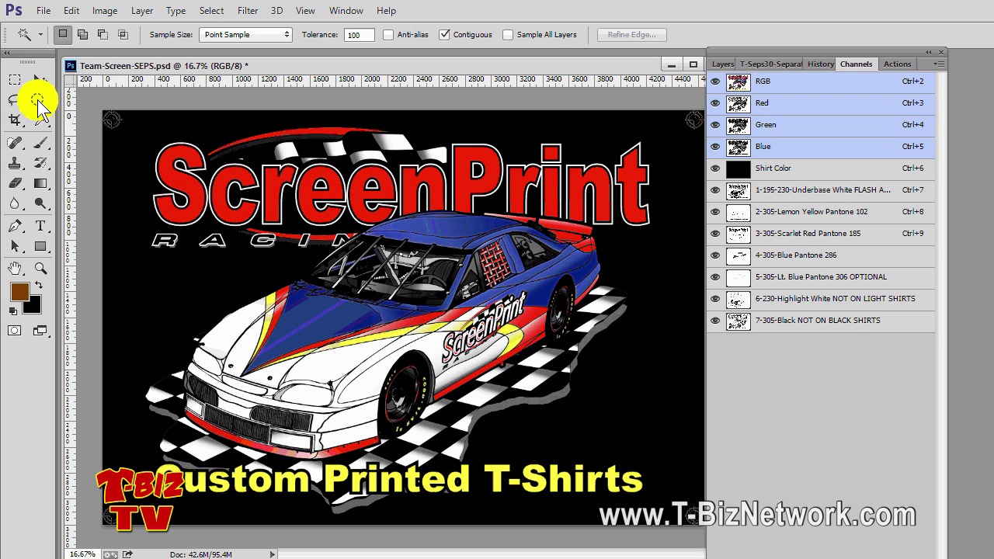
{"action": "left_click", "coordinate": [388, 34]}
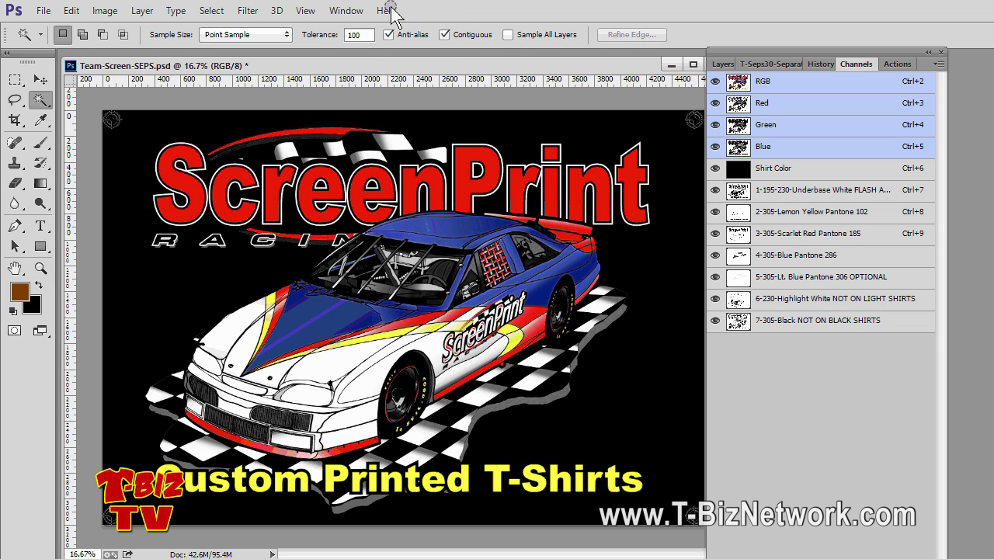
{"action": "left_click", "coordinate": [388, 35]}
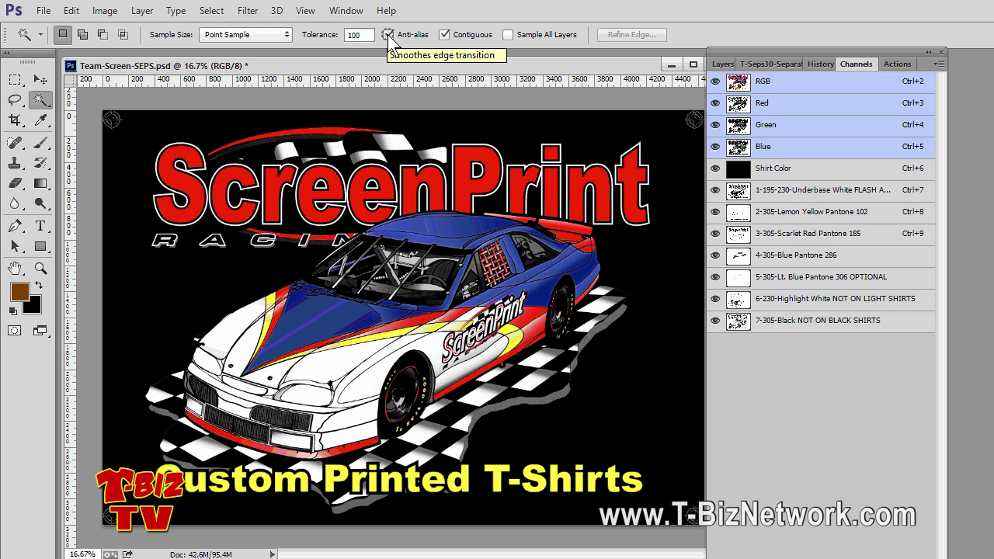
Step: Turn off Anti-alias and zoom into the Printed lettering to 66.7%
{"action": "left_click", "coordinate": [388, 34]}
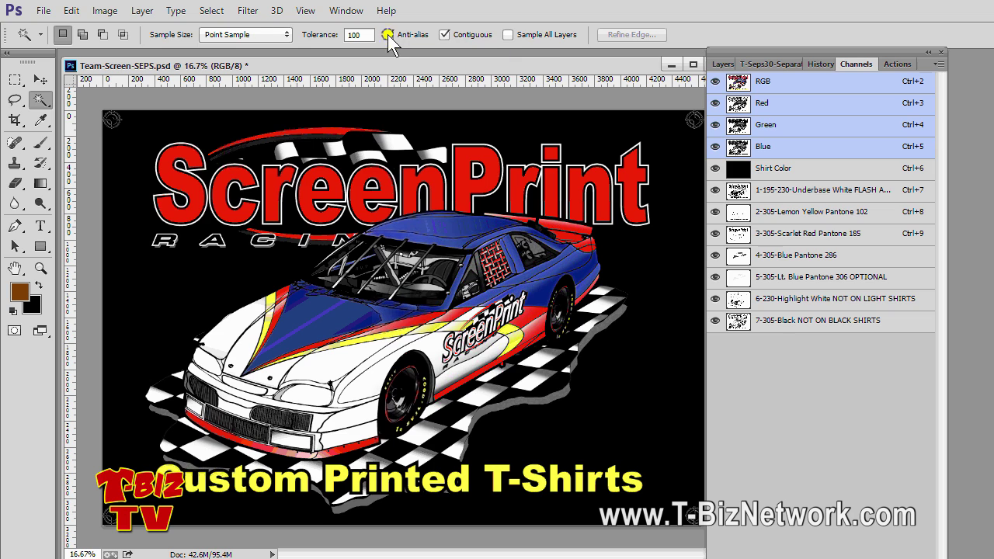
{"action": "left_click", "coordinate": [41, 268]}
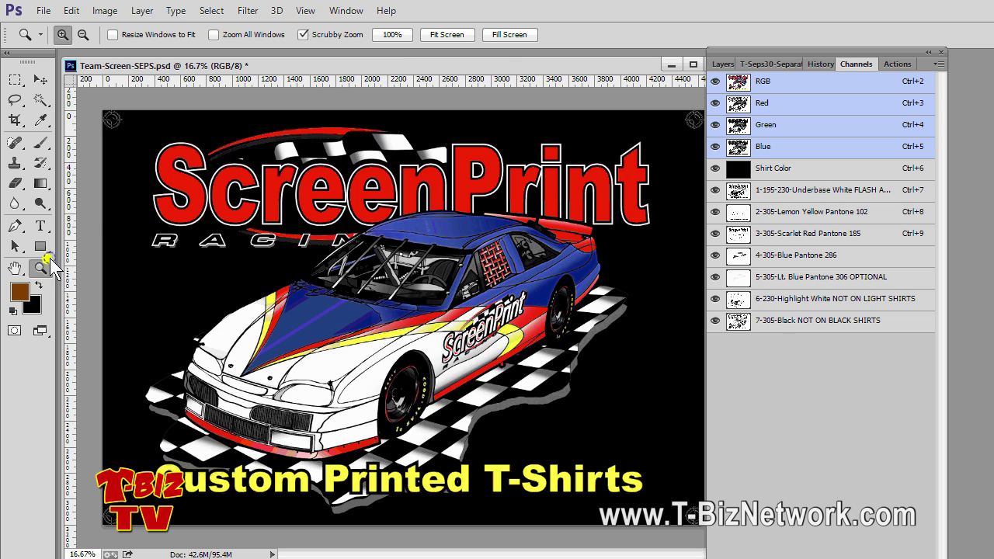
{"action": "left_click", "coordinate": [382, 491]}
{"action": "left_click", "coordinate": [382, 491]}
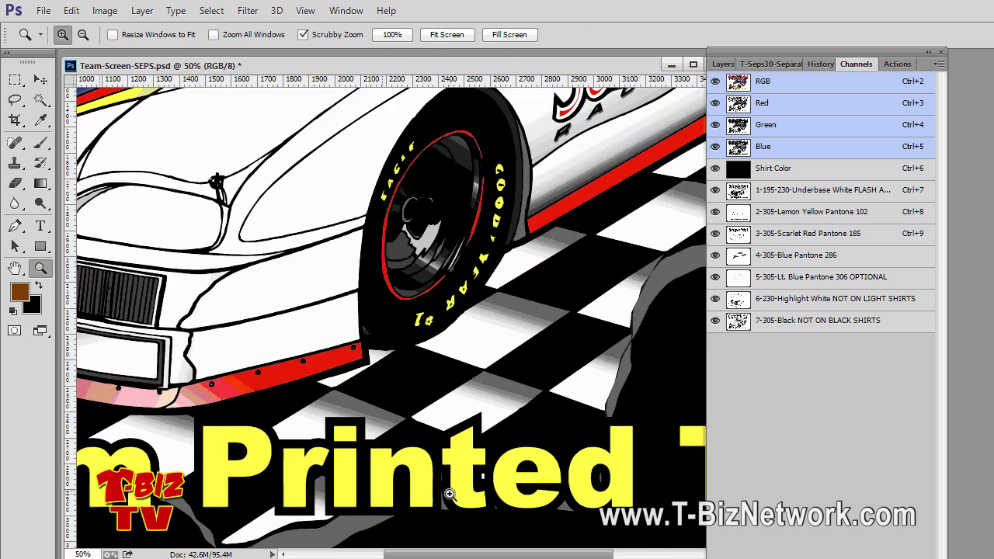
{"action": "left_click", "coordinate": [448, 494]}
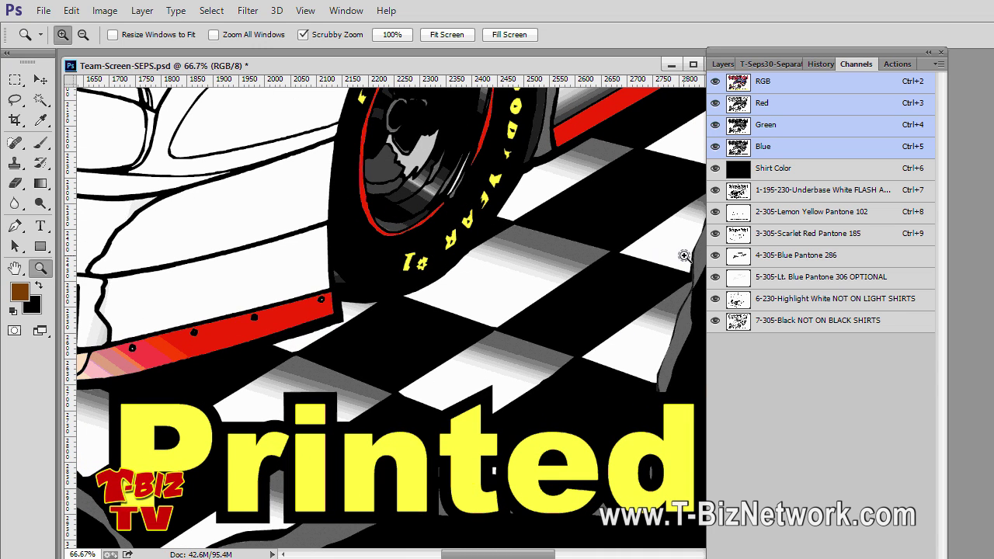
Step: Hide every channel except 2-305-Lemon Yellow and make it the active channel
{"action": "left_click_drag", "start_coordinate": [715, 322], "coordinate": [715, 233]}
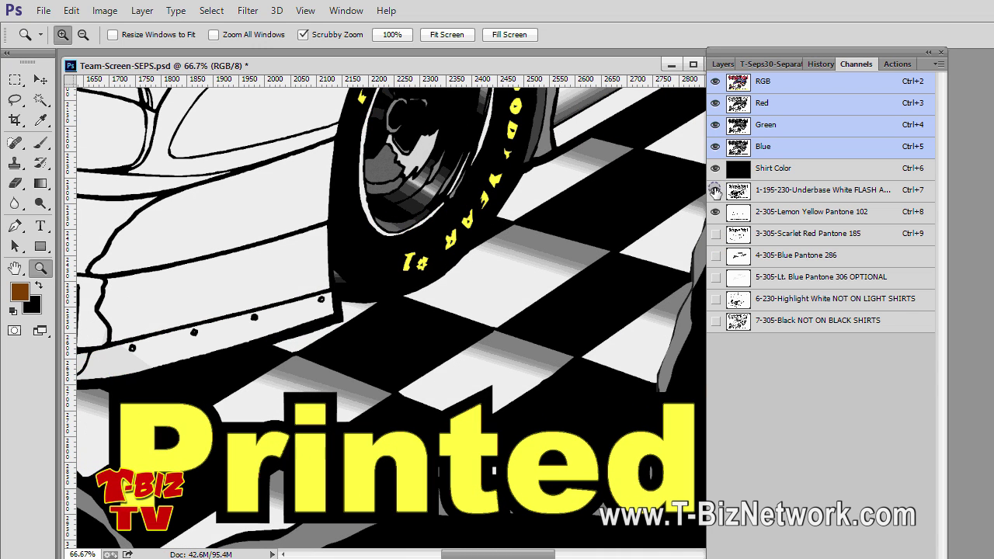
{"action": "left_click_drag", "start_coordinate": [715, 190], "coordinate": [716, 78]}
{"action": "left_click", "coordinate": [735, 213]}
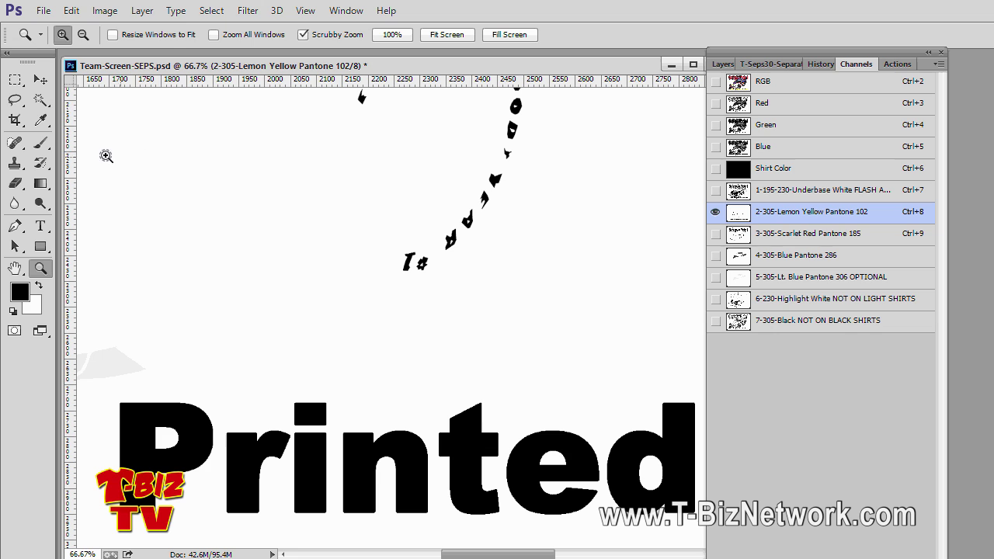
Step: With an anti-aliased Magic Wand, select the Printed letters, starting with P and r
{"action": "left_click", "coordinate": [39, 99]}
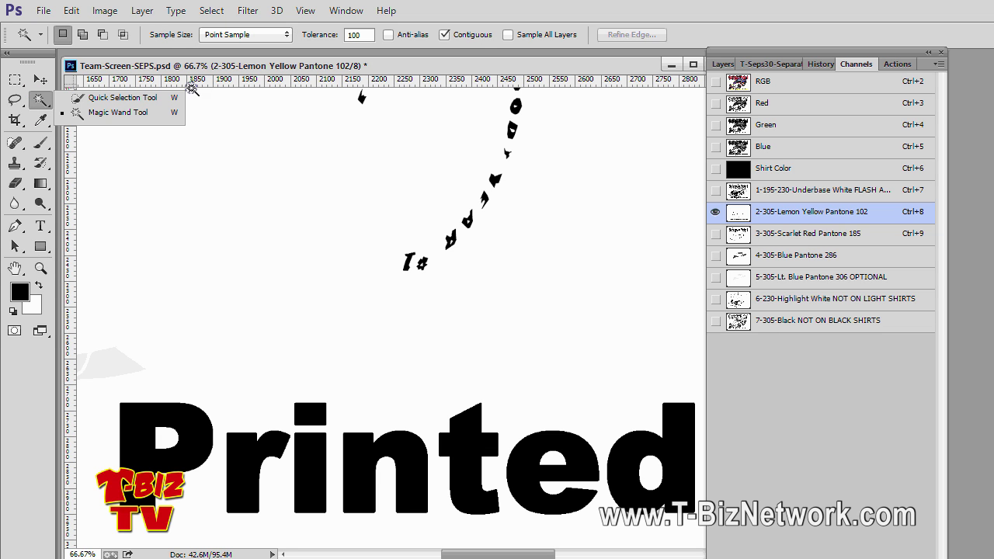
{"action": "left_click", "coordinate": [389, 34]}
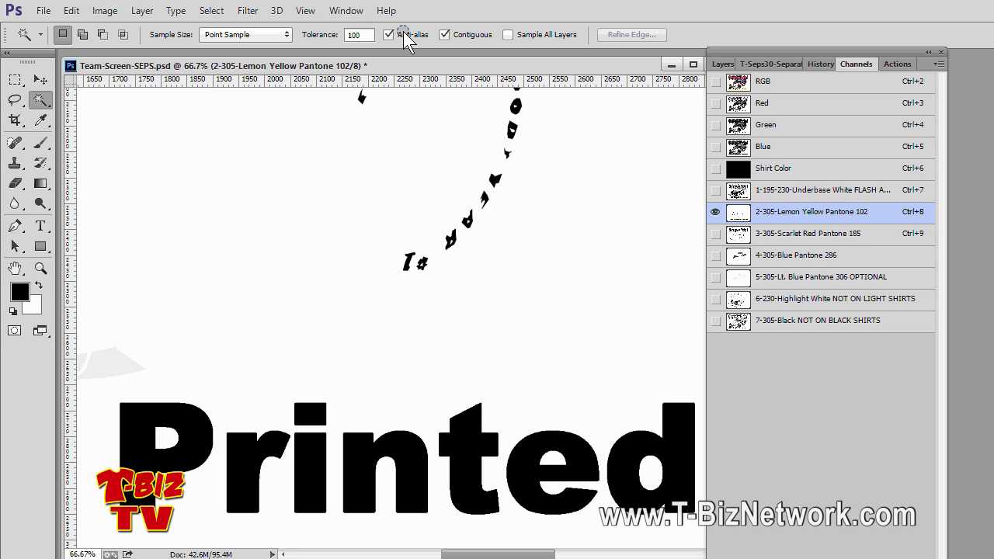
{"action": "left_click", "coordinate": [134, 437]}
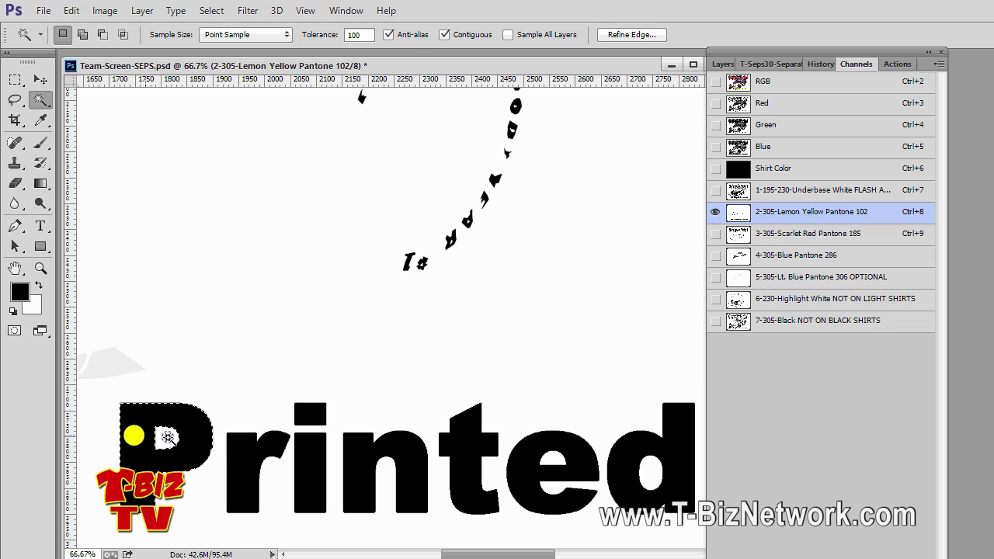
{"action": "left_click", "coordinate": [245, 456], "text": "shift"}
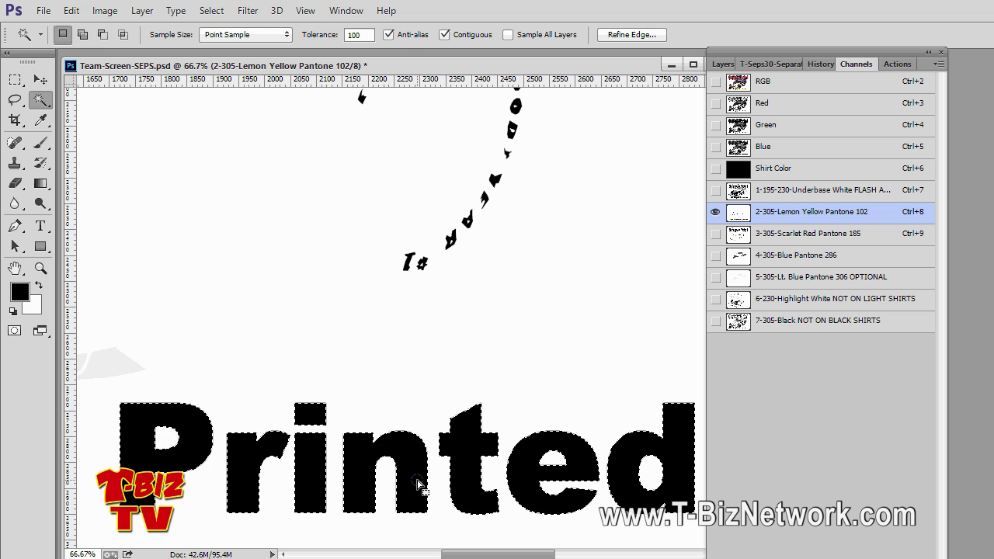
Step: Apply Edit > Stroke to the selected Printed letters
{"action": "left_click", "coordinate": [71, 10]}
{"action": "left_click", "coordinate": [87, 247]}
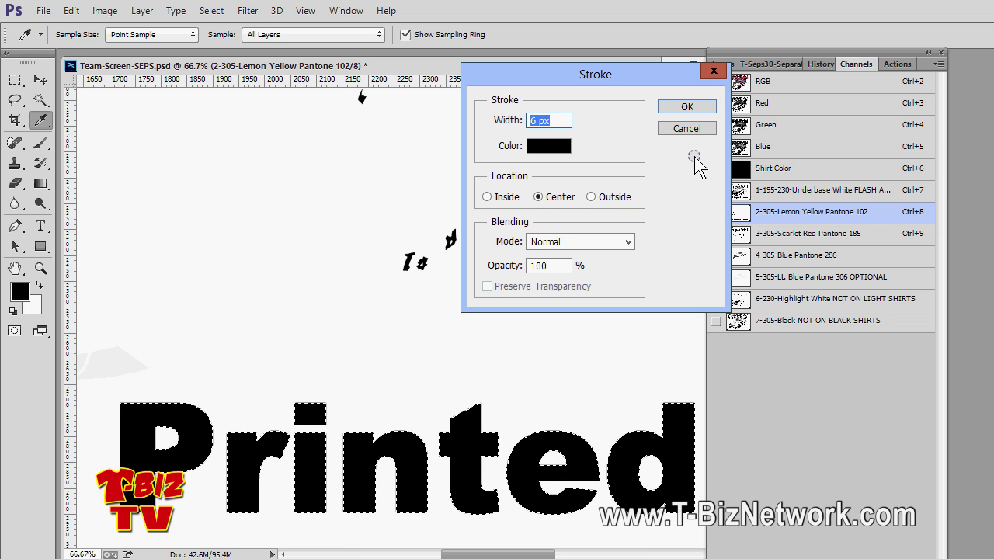
{"action": "left_click", "coordinate": [699, 106]}
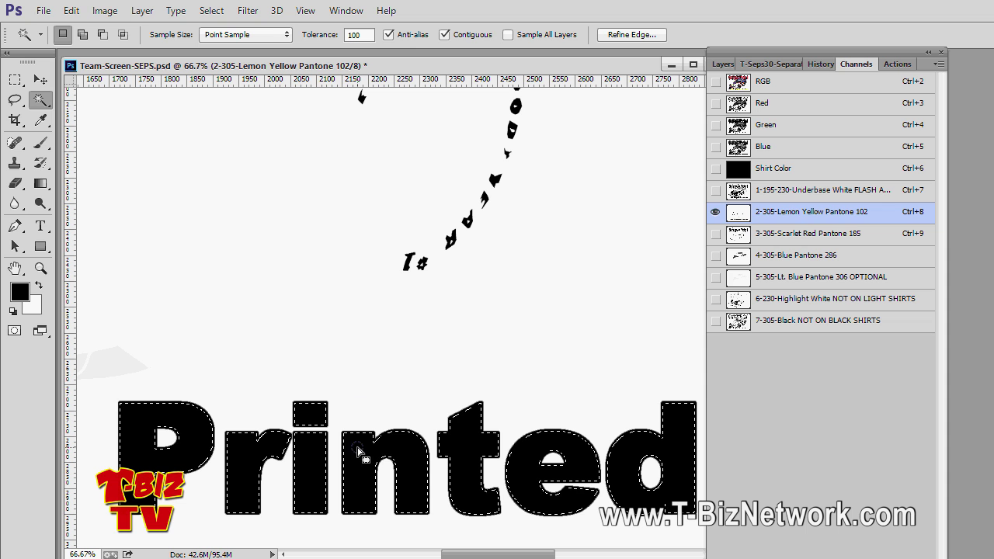
Step: Zoom in on the stroked letters until individual edge pixels show
{"action": "left_click", "coordinate": [41, 268]}
{"action": "left_click", "coordinate": [357, 456]}
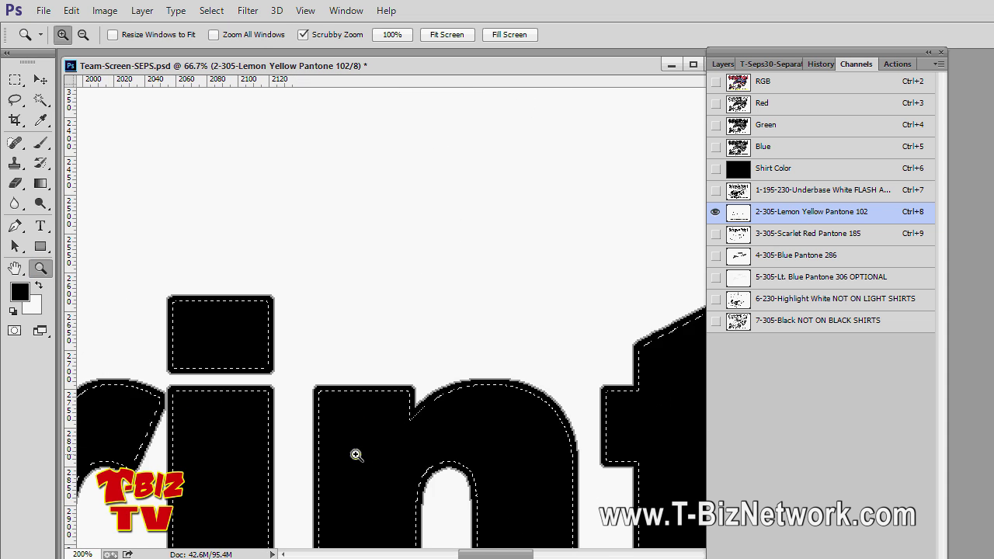
{"action": "left_click", "coordinate": [357, 455]}
{"action": "left_click", "coordinate": [350, 362]}
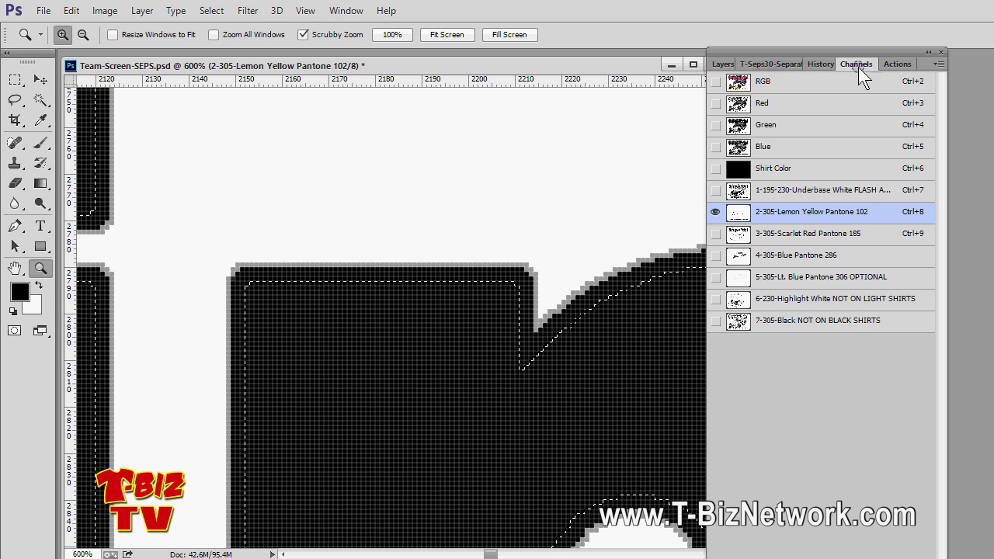
Step: Revert the History to the Deselect state, undoing the stroke and letter selections
{"action": "left_click", "coordinate": [821, 64]}
{"action": "left_click", "coordinate": [781, 372]}
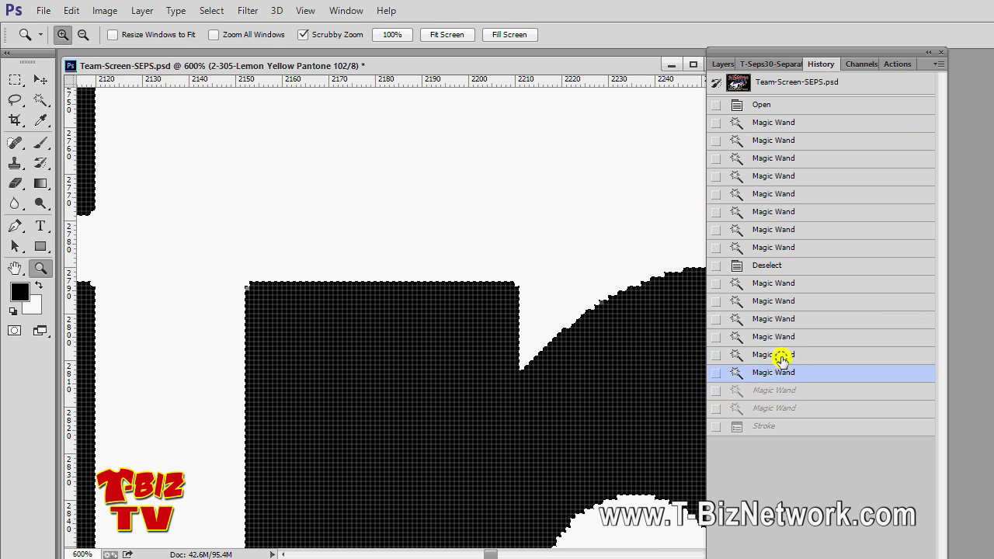
{"action": "left_click", "coordinate": [780, 352]}
{"action": "left_click", "coordinate": [781, 341]}
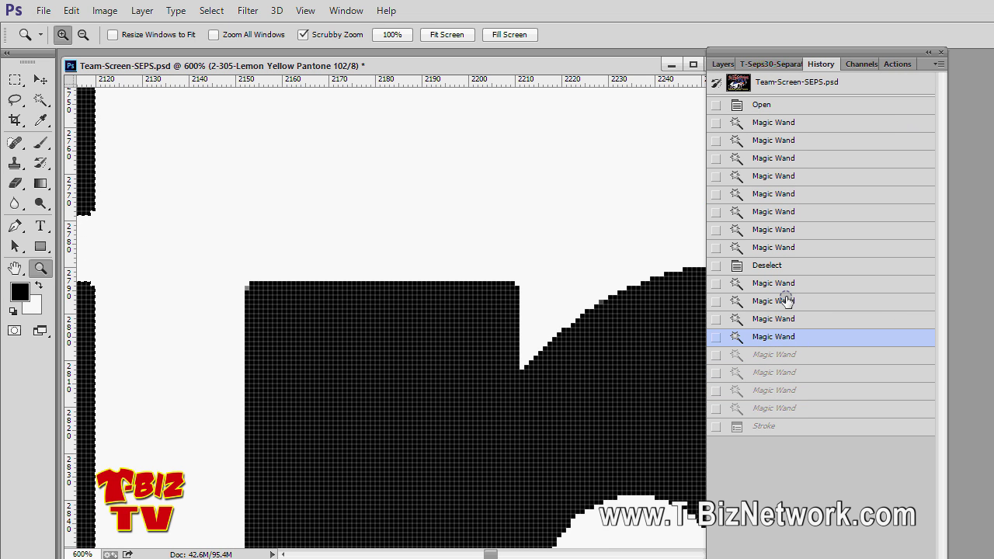
{"action": "left_click", "coordinate": [770, 266]}
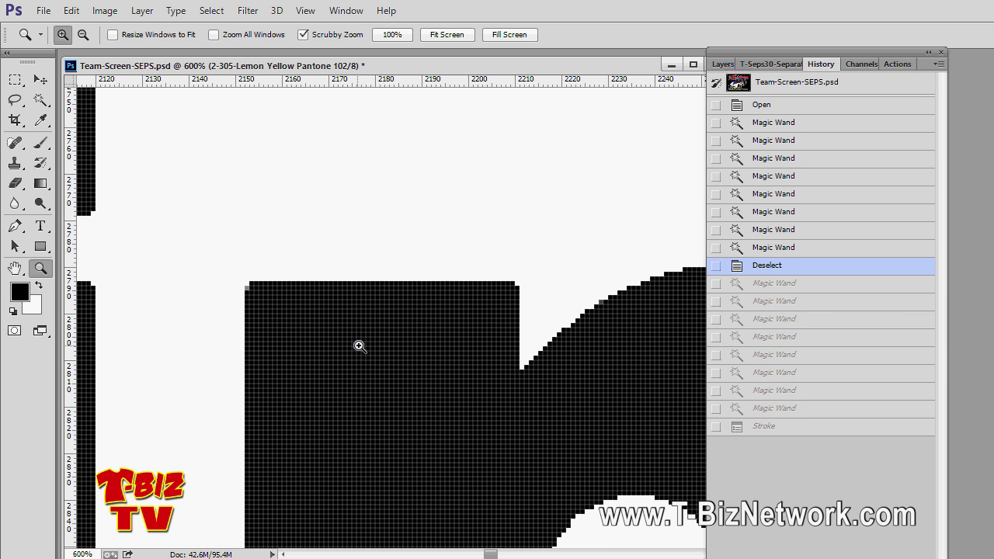
Step: Zoom out from the pixel-level view to 66.7% so the whole word Printed shows
{"action": "left_click", "coordinate": [368, 345], "text": "alt"}
{"action": "left_click", "coordinate": [369, 345], "text": "alt"}
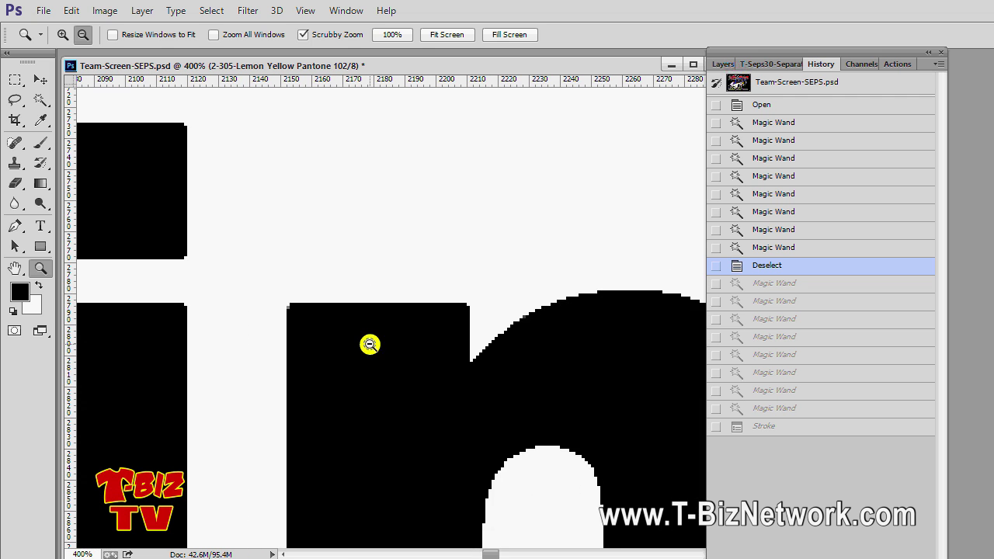
{"action": "left_click", "coordinate": [370, 344], "text": "alt"}
{"action": "left_click", "coordinate": [371, 345], "text": "alt"}
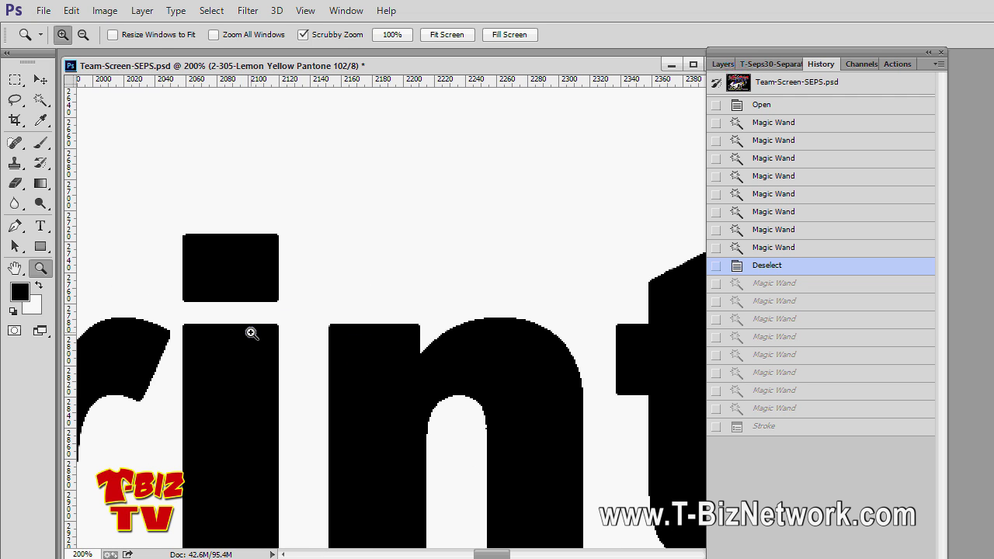
{"action": "left_click", "coordinate": [278, 345], "text": "alt"}
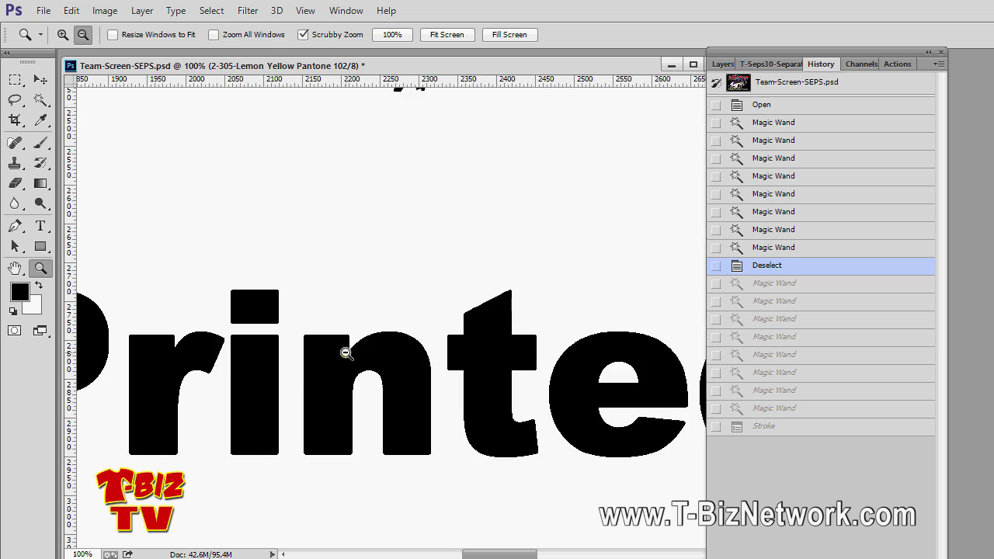
{"action": "left_click", "coordinate": [345, 347], "text": "alt"}
{"action": "left_click_drag", "start_coordinate": [464, 553], "coordinate": [462, 554]}
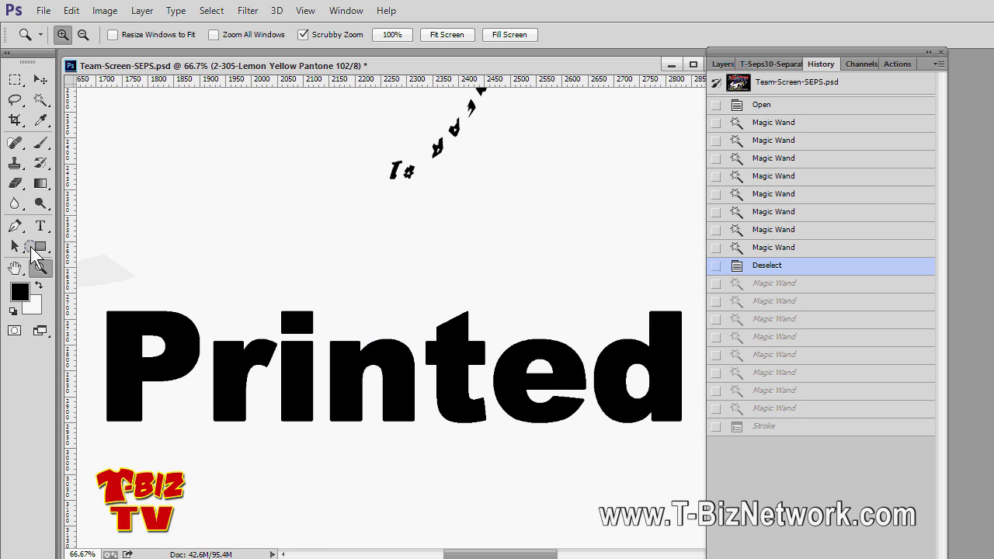
Step: With the Magic Wand set to no anti-aliasing, select every letter of Printed, including the i's dot
{"action": "left_click", "coordinate": [41, 101]}
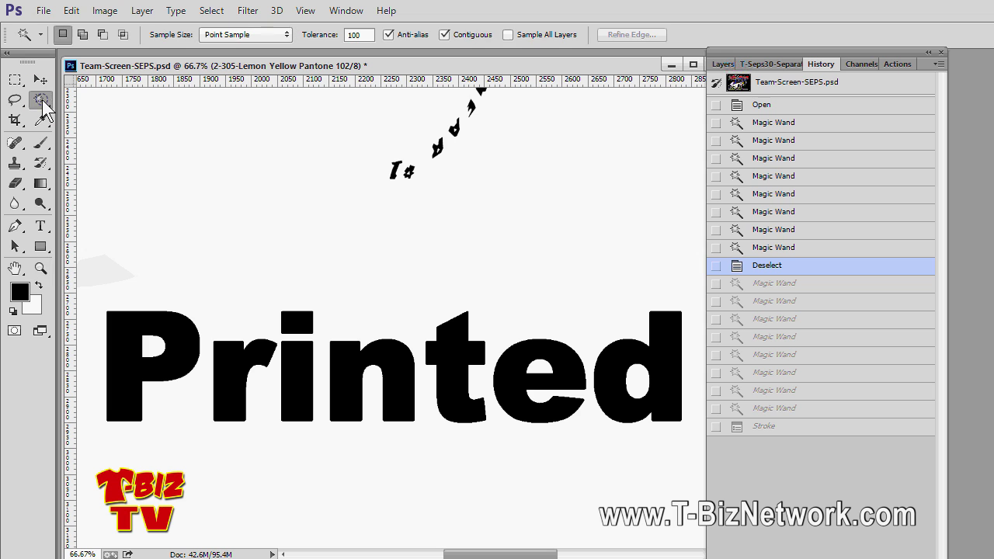
{"action": "left_click", "coordinate": [386, 35]}
{"action": "left_click", "coordinate": [144, 325]}
{"action": "left_click", "coordinate": [235, 361], "text": "shift"}
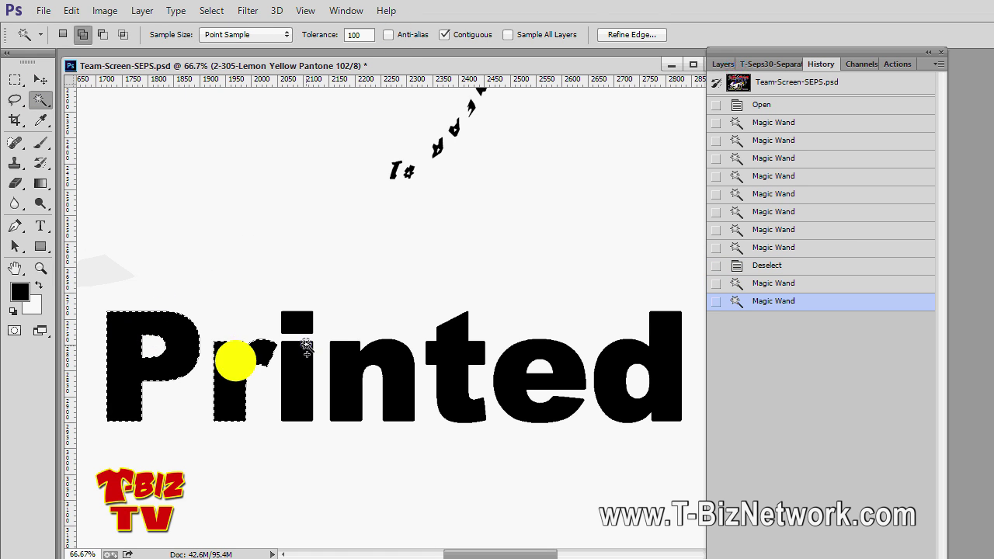
{"action": "left_click", "coordinate": [295, 322], "text": "shift"}
{"action": "left_click", "coordinate": [287, 372], "text": "shift"}
{"action": "left_click", "coordinate": [348, 375], "text": "shift"}
{"action": "left_click", "coordinate": [449, 344], "text": "shift"}
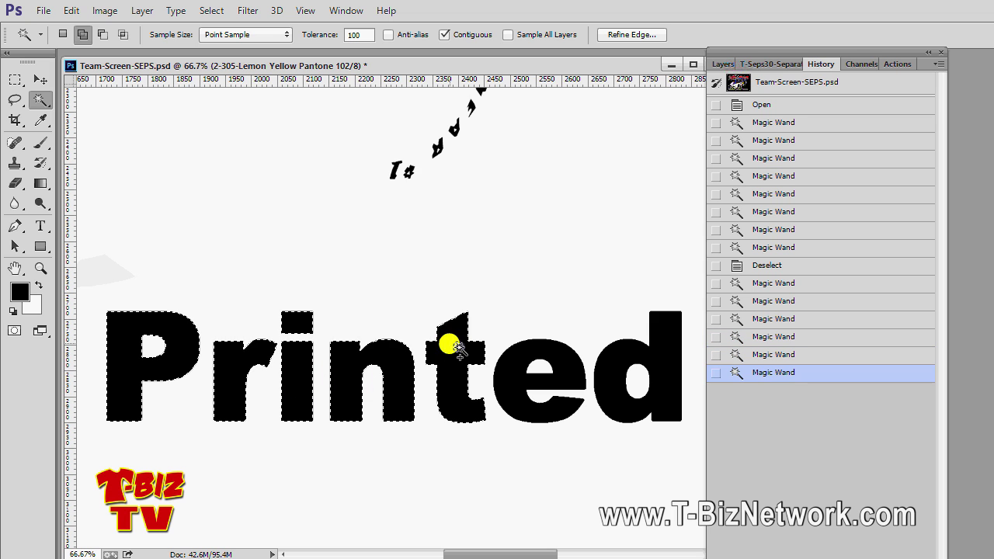
{"action": "left_click", "coordinate": [507, 381], "text": "shift"}
{"action": "left_click", "coordinate": [599, 373], "text": "shift"}
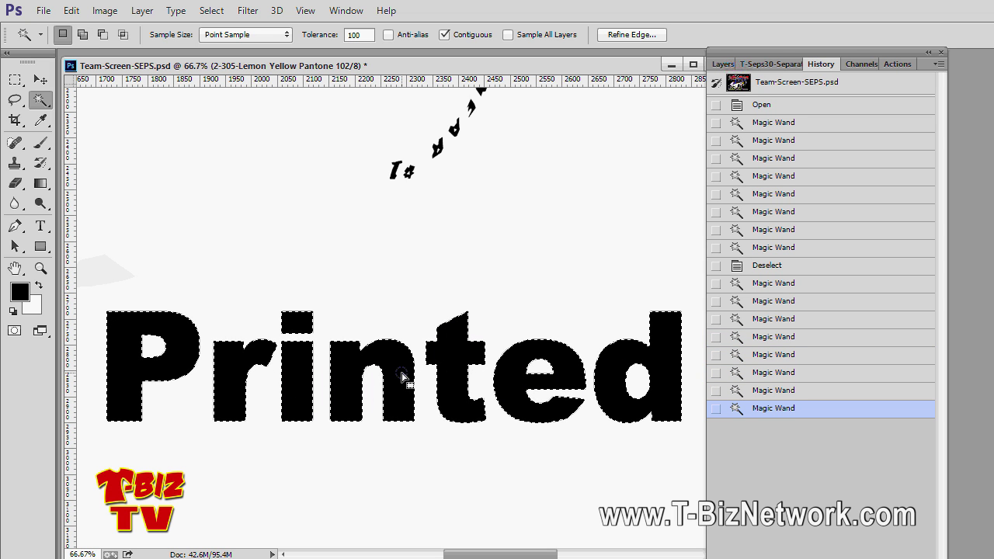
Step: Apply a black, centred Edit > Stroke outline to the selected letters
{"action": "left_click", "coordinate": [70, 10]}
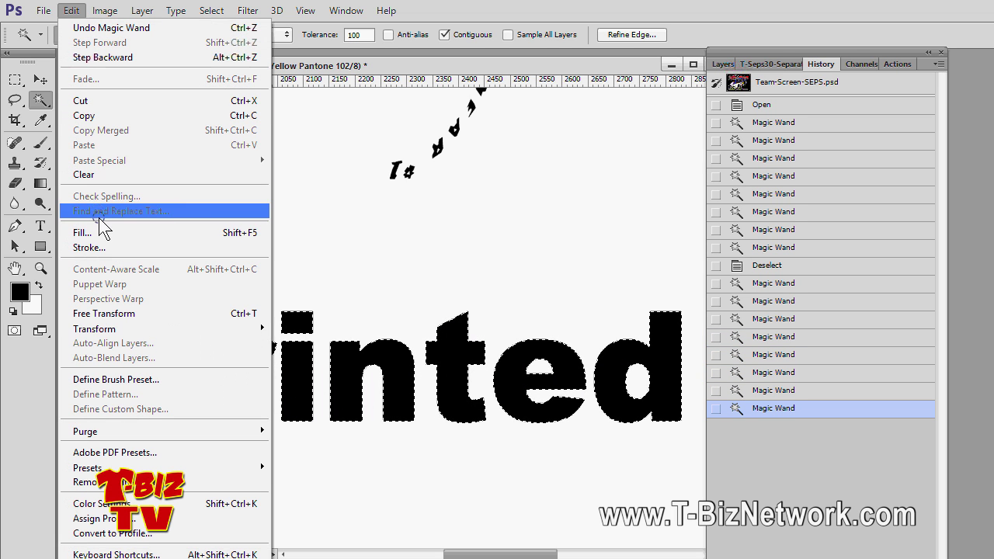
{"action": "left_click", "coordinate": [106, 248]}
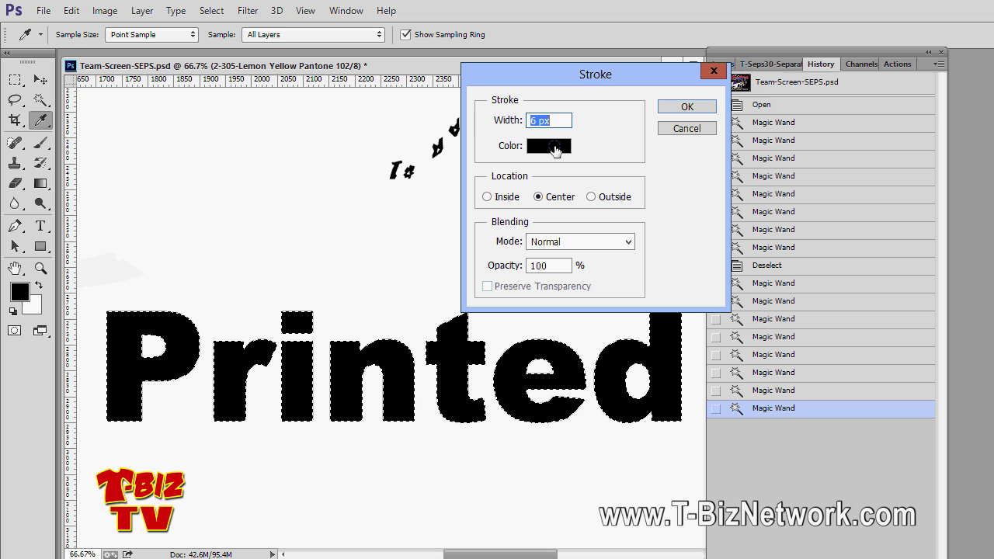
{"action": "type", "text": "8"}
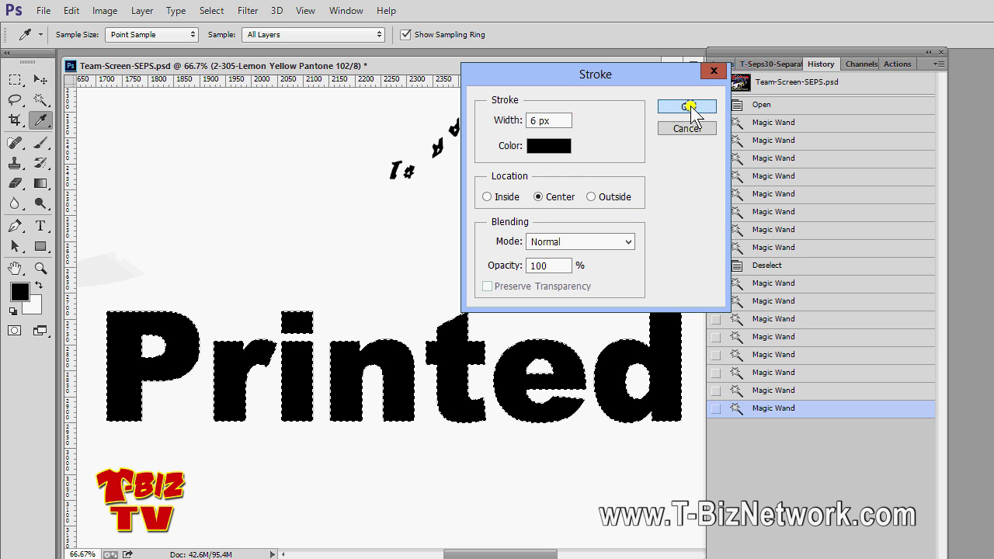
{"action": "left_click", "coordinate": [687, 106]}
Step: Zoom to 500% on the letter i to inspect the hard stroke edges, then Fit on Screen
{"action": "left_click", "coordinate": [41, 268]}
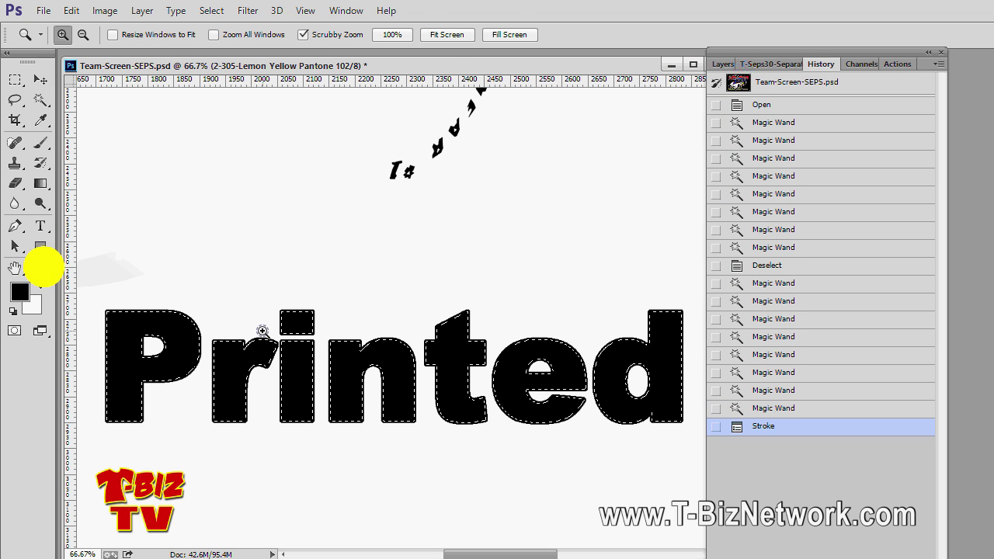
{"action": "left_click", "coordinate": [264, 332]}
{"action": "left_click", "coordinate": [325, 345]}
{"action": "left_click", "coordinate": [325, 345]}
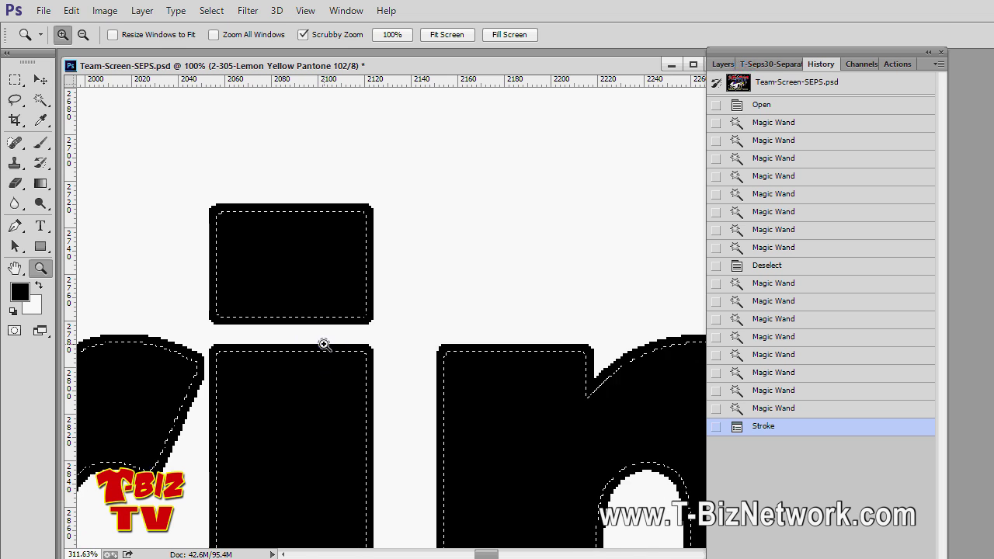
{"action": "left_click", "coordinate": [325, 345]}
{"action": "left_click", "coordinate": [324, 345]}
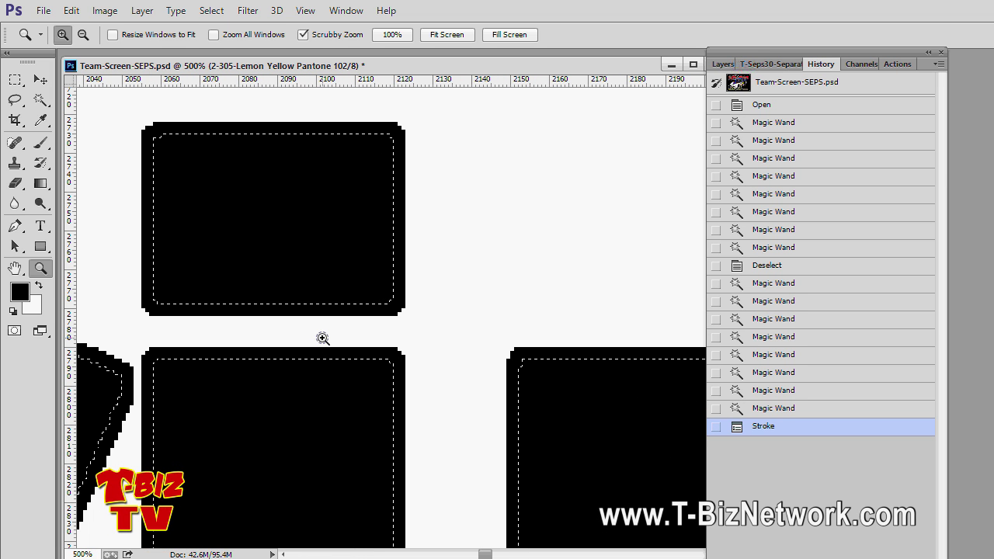
{"action": "right_click", "coordinate": [456, 249]}
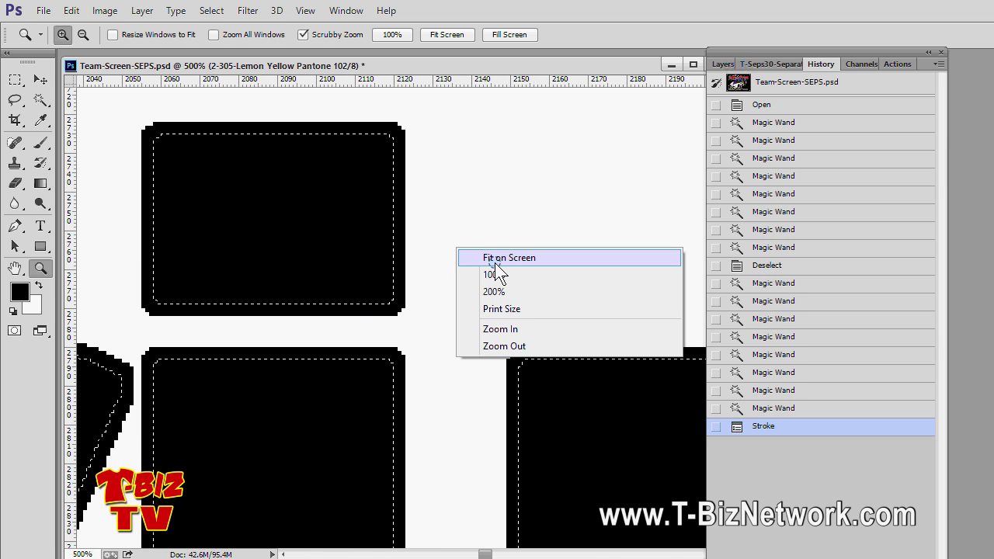
{"action": "left_click", "coordinate": [496, 261]}
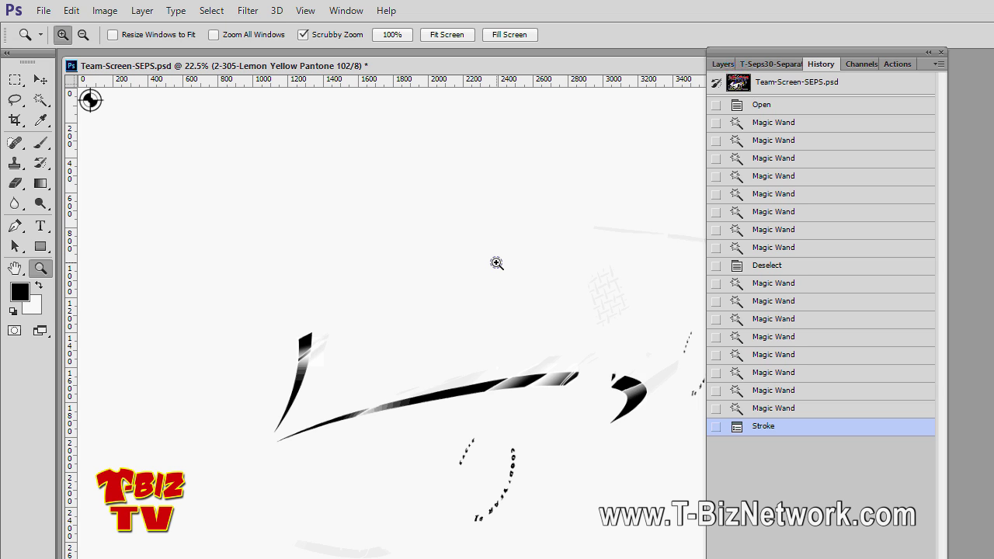